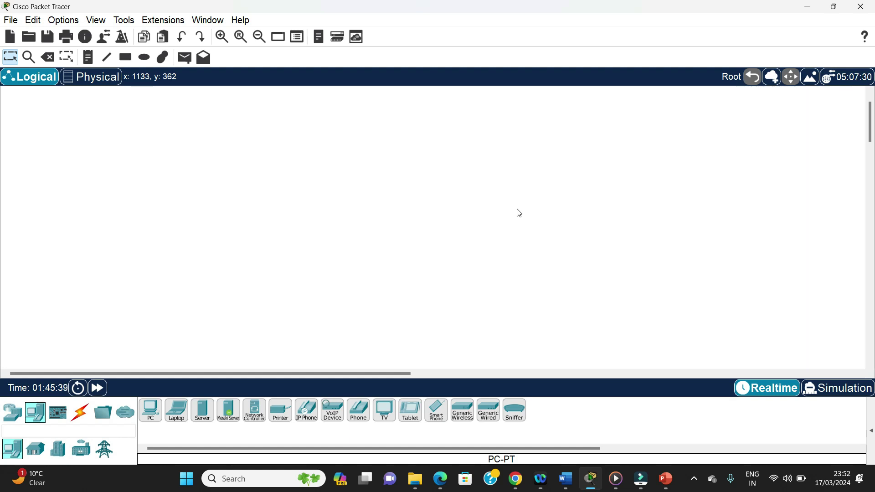
Place a WRT300N wireless router from Wireless Devices onto the workspace.
{"action": "left_click", "coordinate": [12, 415]}
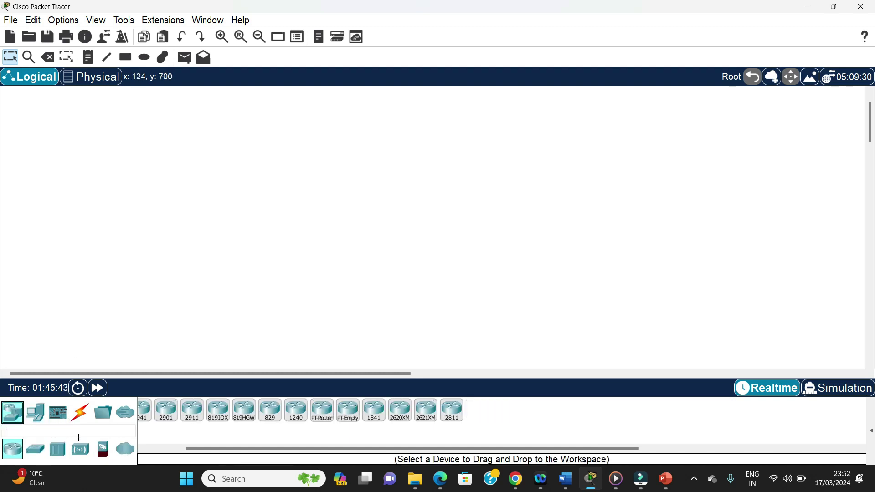
{"action": "left_click", "coordinate": [80, 451]}
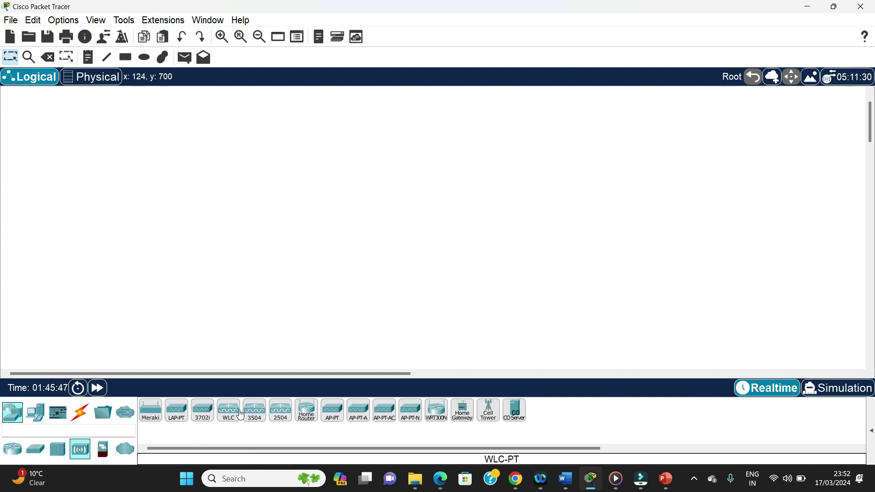
{"action": "left_click", "coordinate": [437, 411]}
{"action": "left_click", "coordinate": [292, 159]}
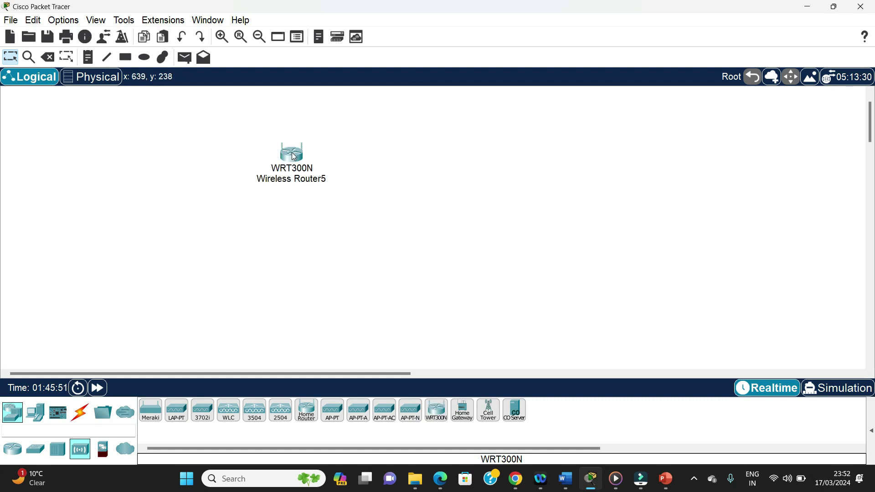
Add a PC and a laptop from End Devices and position them below the router.
{"action": "left_click", "coordinate": [35, 413]}
{"action": "left_click_drag", "start_coordinate": [150, 410], "coordinate": [144, 289]}
{"action": "left_click_drag", "start_coordinate": [178, 413], "coordinate": [313, 296]}
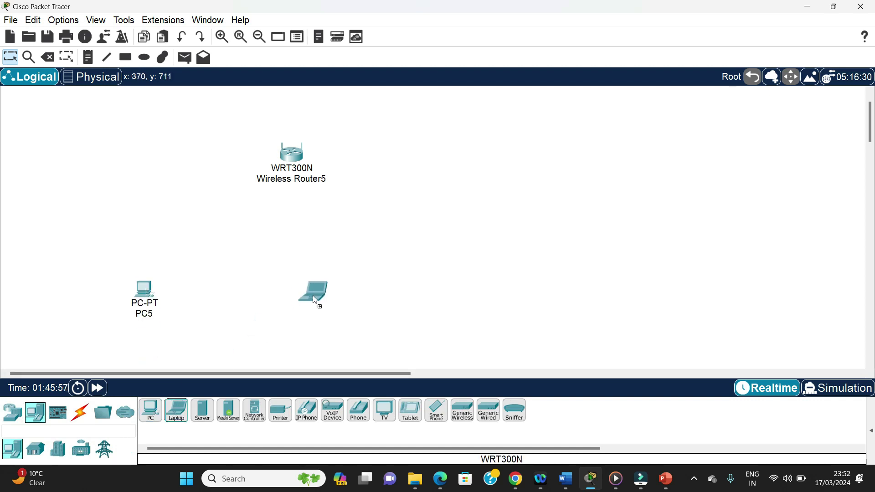
{"action": "left_click_drag", "start_coordinate": [145, 294], "coordinate": [155, 243]}
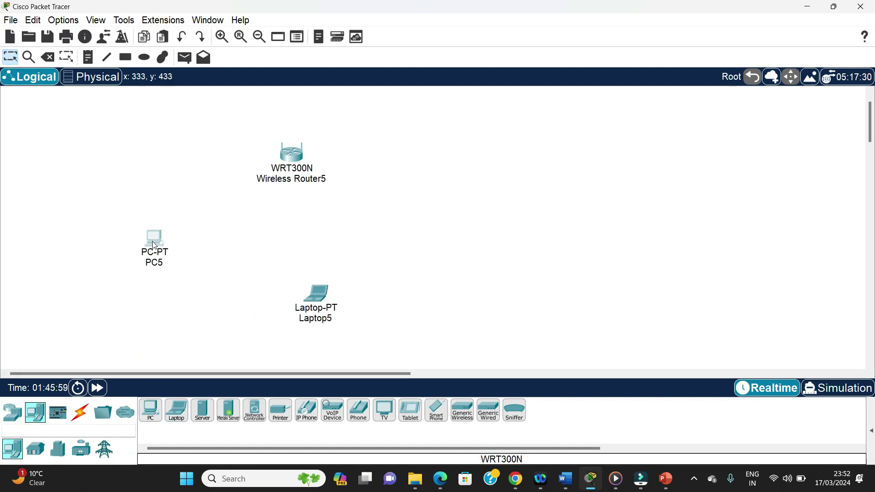
{"action": "left_click_drag", "start_coordinate": [311, 290], "coordinate": [362, 248]}
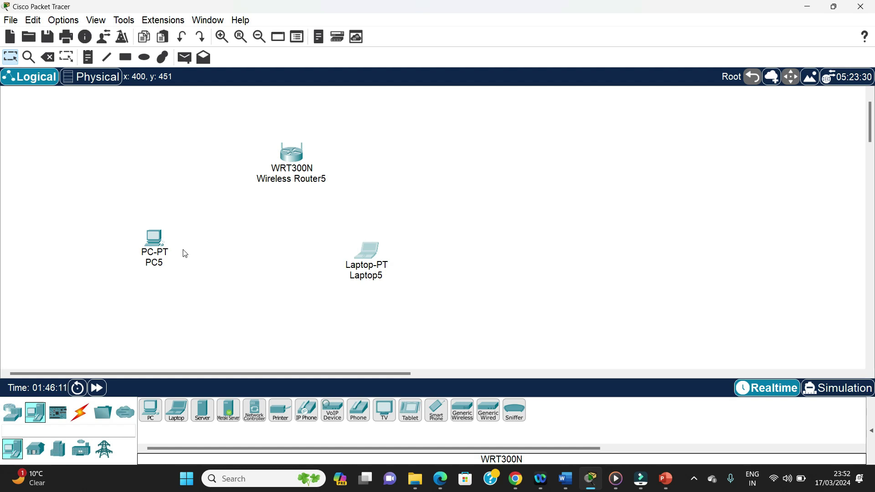
Open Wireless Router5's GUI setup page and enlarge the window to show the DHCP settings.
{"action": "left_click", "coordinate": [290, 157]}
{"action": "left_click", "coordinate": [291, 156]}
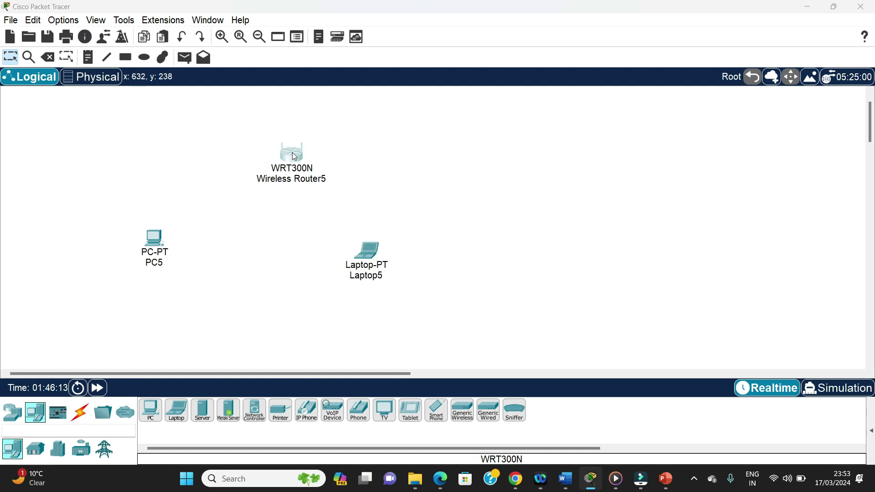
{"action": "left_click", "coordinate": [198, 98]}
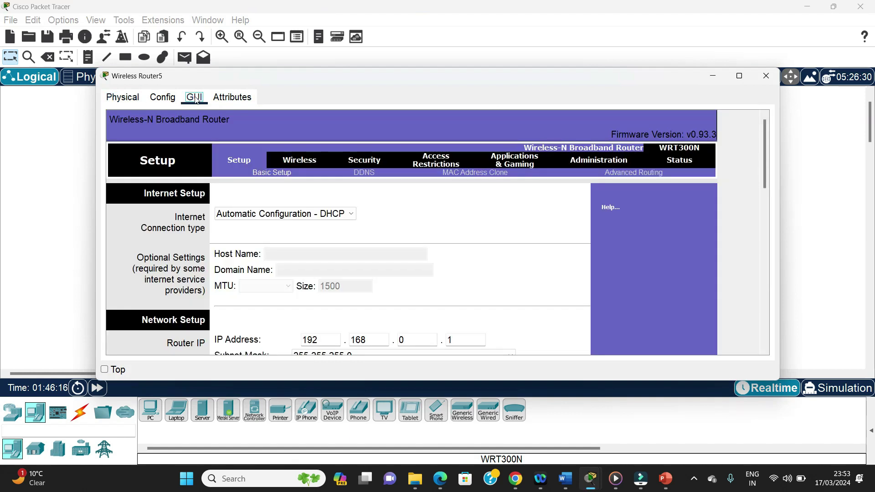
{"action": "left_click_drag", "start_coordinate": [390, 75], "coordinate": [415, 24]}
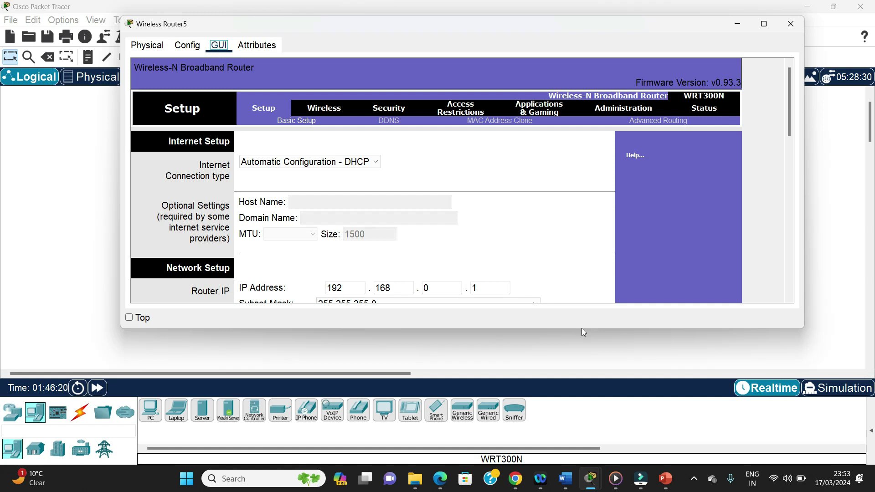
{"action": "left_click_drag", "start_coordinate": [596, 331], "coordinate": [595, 403]}
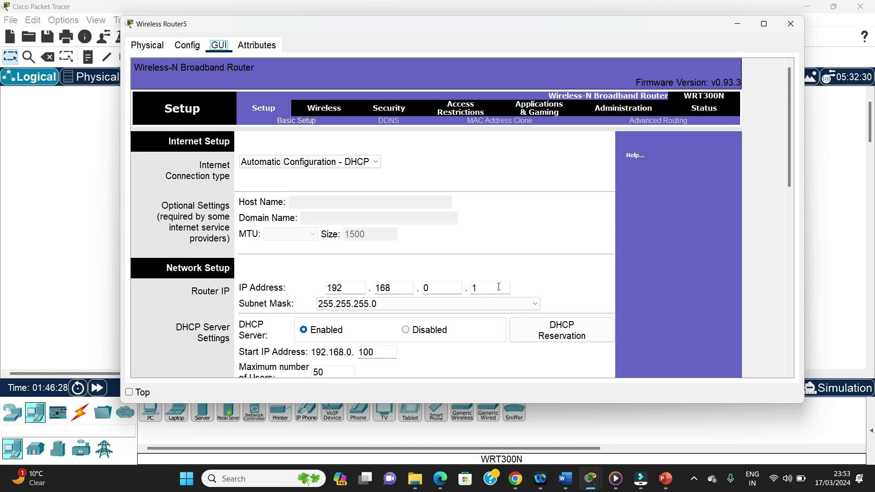
{"action": "left_click_drag", "start_coordinate": [787, 184], "coordinate": [790, 238]}
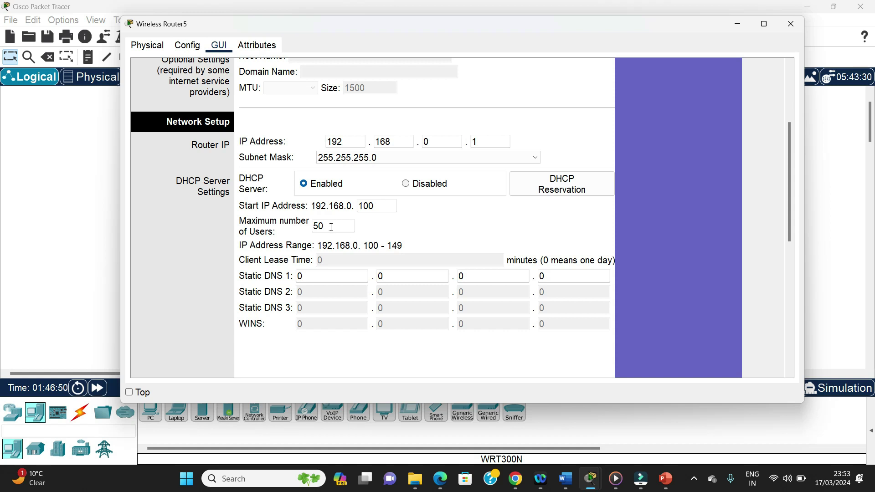
Keep the router's DHCP server enabled and save the basic setup settings.
{"action": "left_click", "coordinate": [411, 187]}
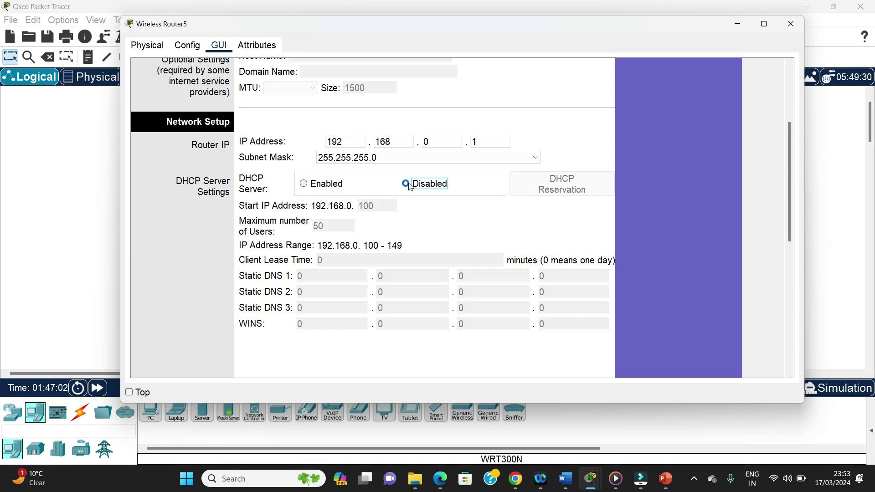
{"action": "left_click", "coordinate": [303, 184]}
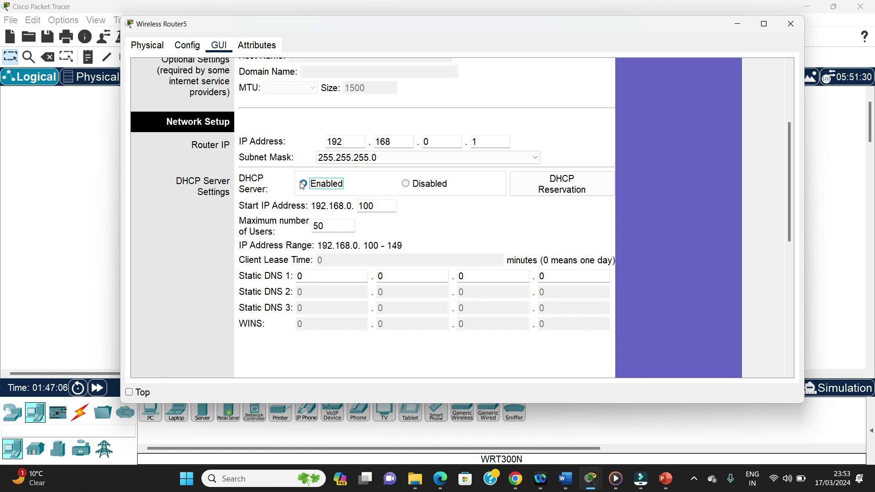
{"action": "left_click_drag", "start_coordinate": [794, 211], "coordinate": [767, 149]}
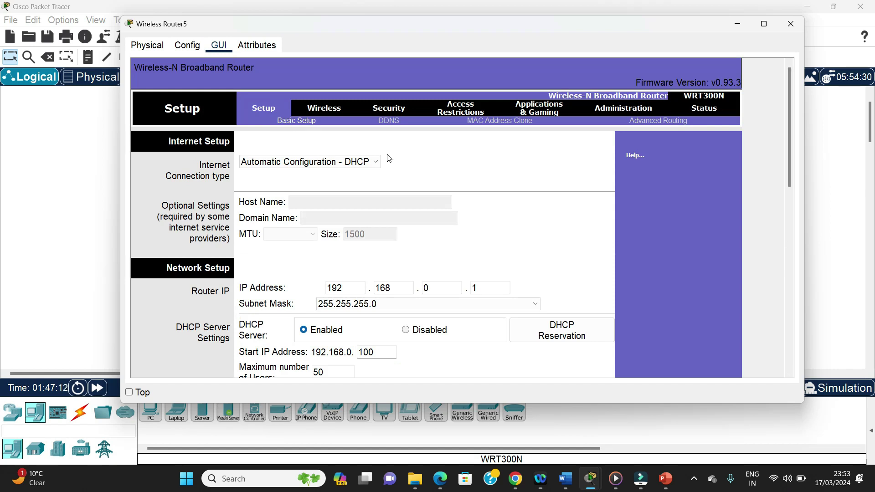
{"action": "left_click_drag", "start_coordinate": [790, 168], "coordinate": [791, 365]}
{"action": "left_click", "coordinate": [457, 365]}
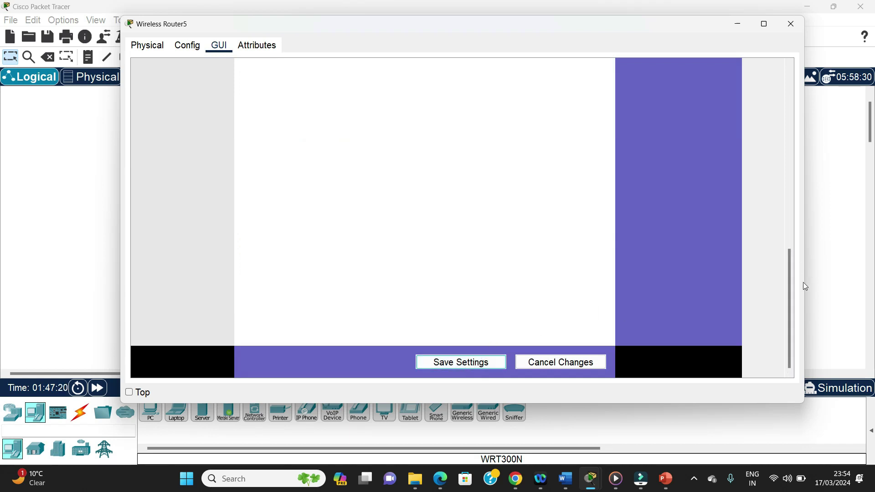
{"action": "left_click_drag", "start_coordinate": [786, 300], "coordinate": [789, 102]}
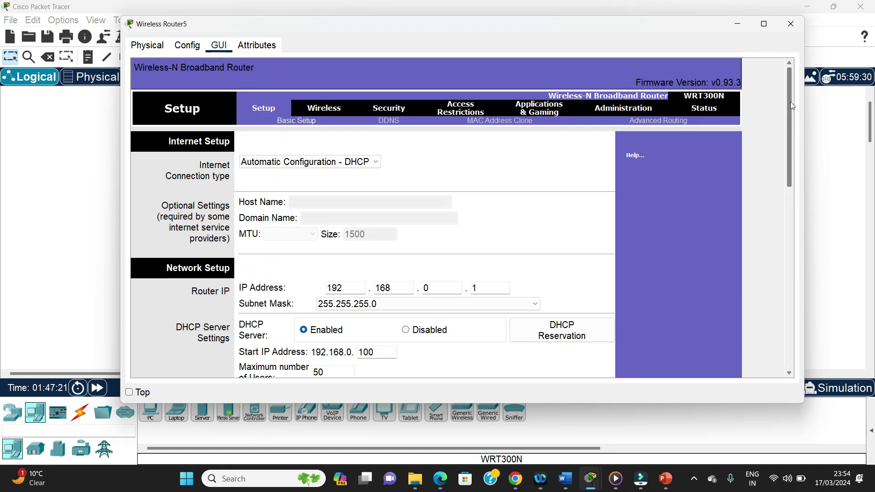
Change the router's wireless SSID from Default to Home and save it.
{"action": "left_click", "coordinate": [328, 108]}
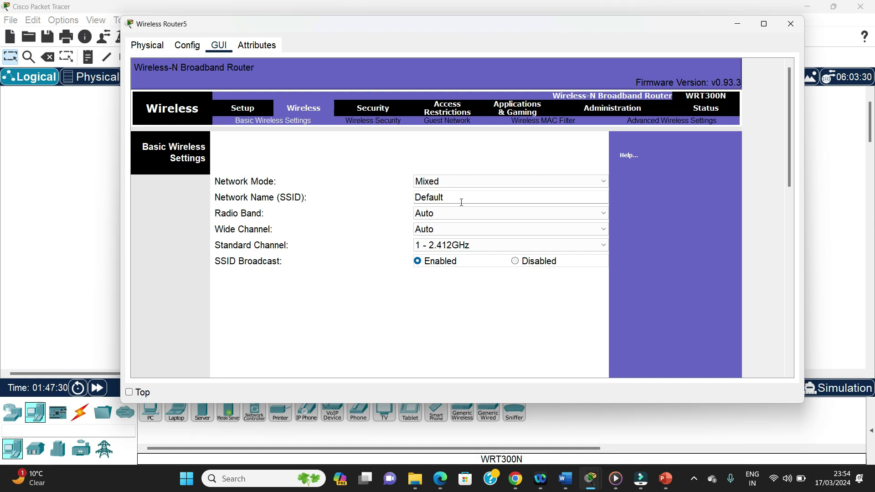
{"action": "left_click_drag", "start_coordinate": [461, 198], "coordinate": [400, 199]}
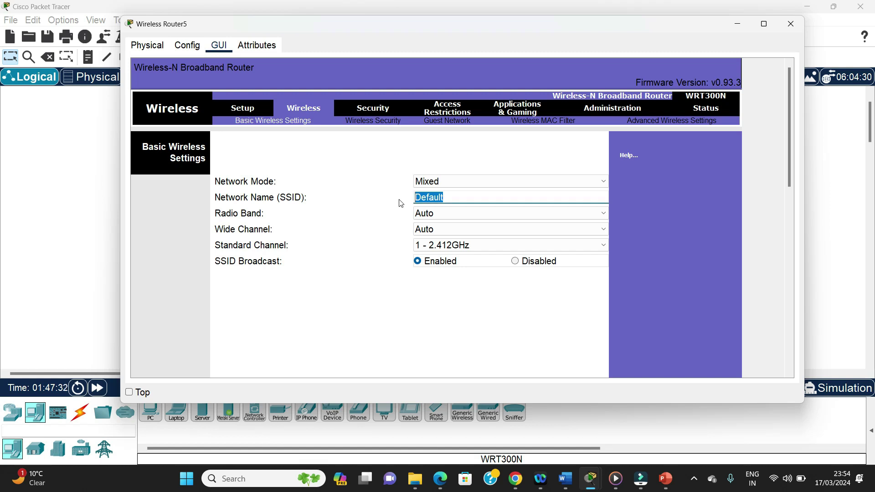
{"action": "type", "text": "Home"}
{"action": "left_click_drag", "start_coordinate": [789, 176], "coordinate": [790, 371]}
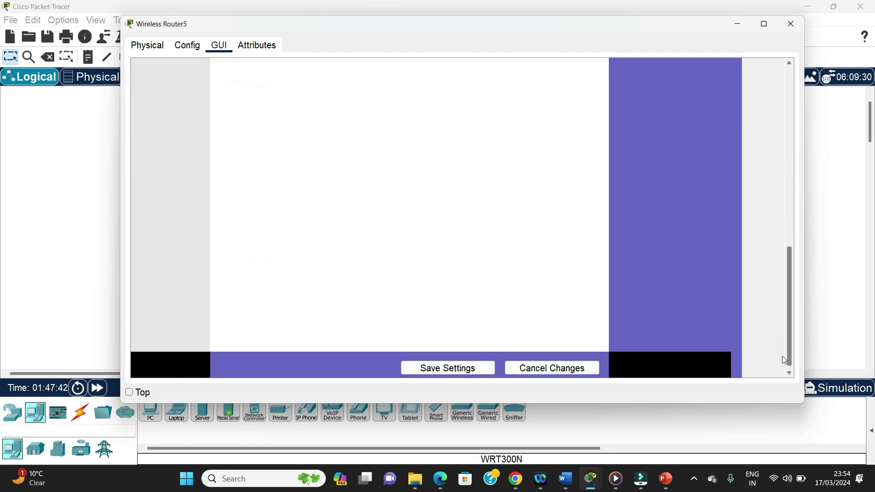
{"action": "left_click", "coordinate": [448, 363]}
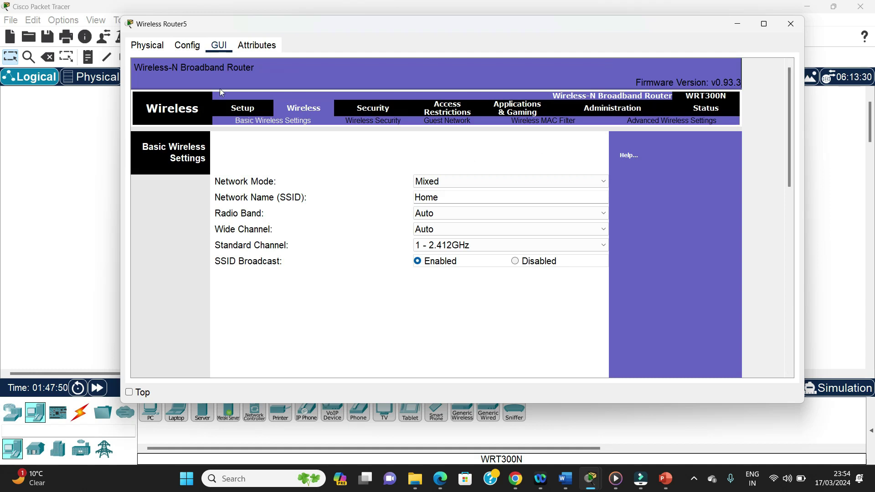
{"action": "left_click", "coordinate": [188, 46]}
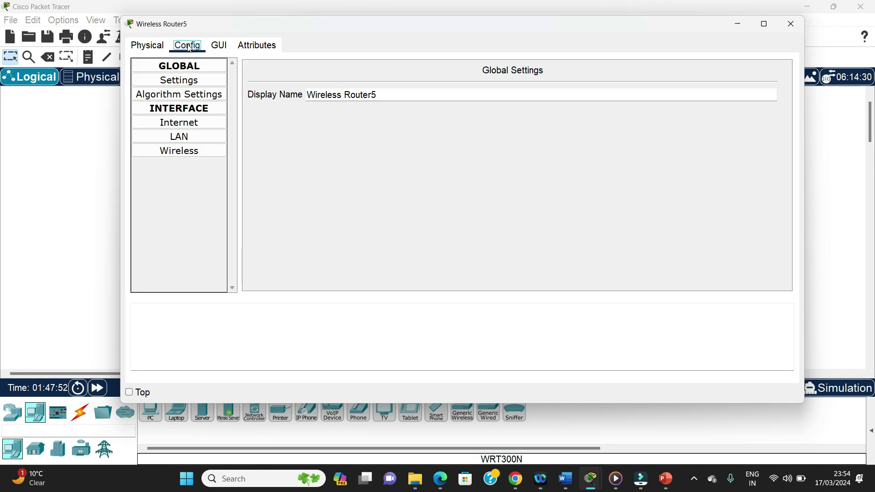
Step through the Internet and LAN interfaces to the Wireless interface showing SSID Home.
{"action": "left_click", "coordinate": [192, 123]}
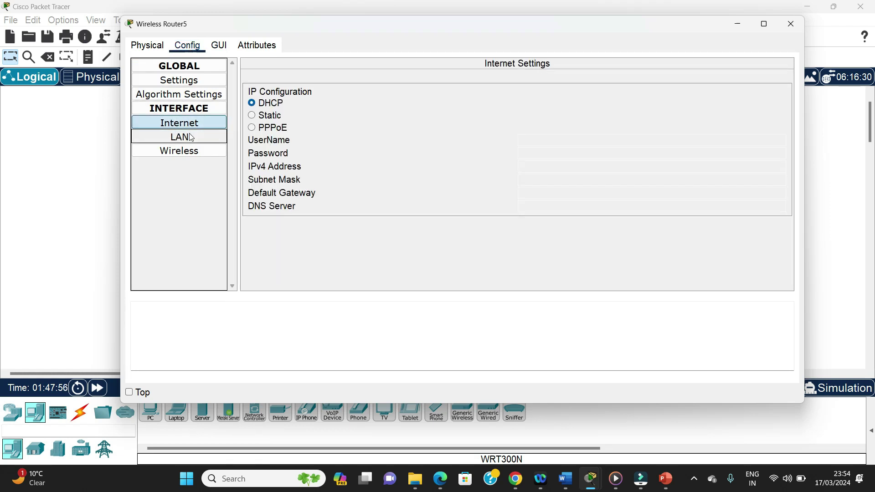
{"action": "left_click", "coordinate": [189, 137]}
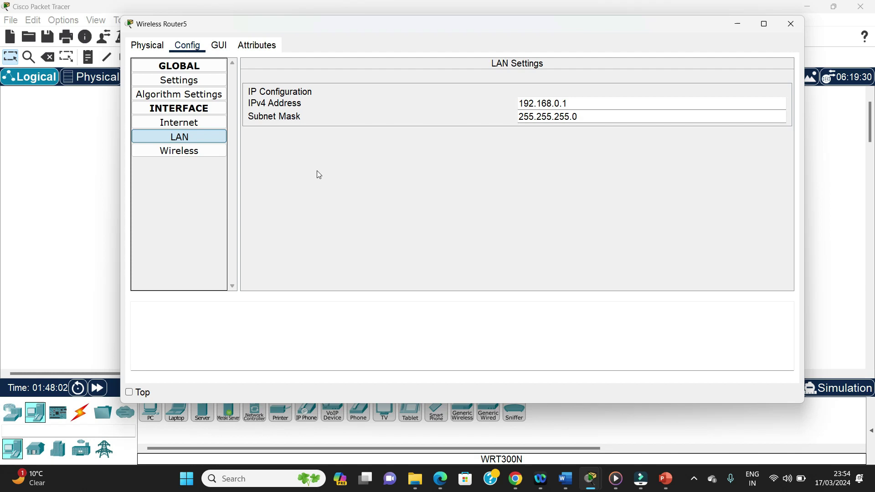
{"action": "left_click", "coordinate": [191, 156]}
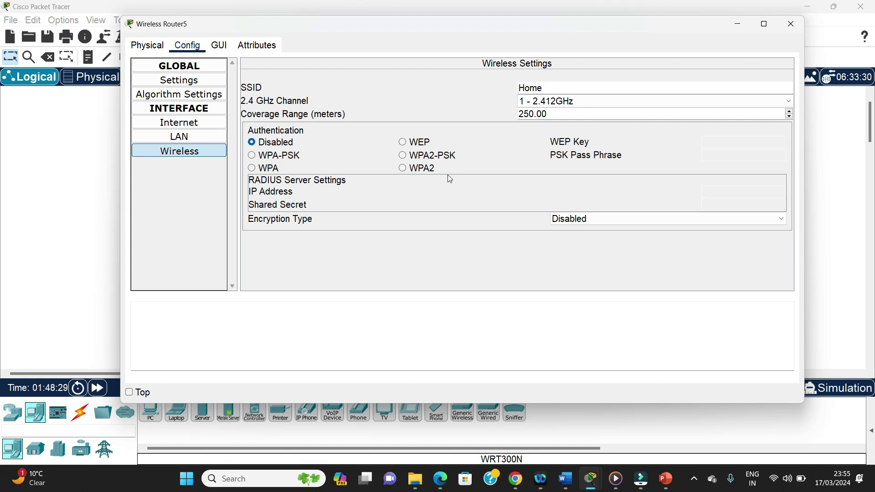
Set the router's authentication to WEP with a 10-hex-digit key, then close its window.
{"action": "left_click", "coordinate": [405, 146]}
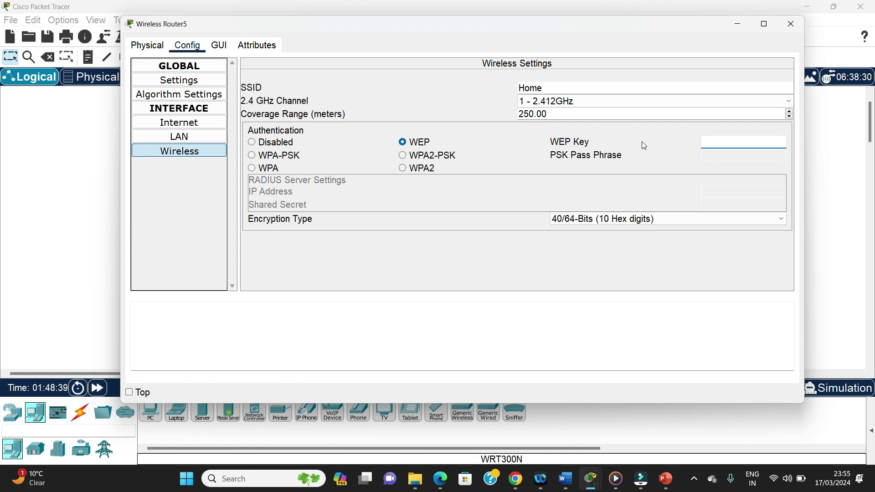
{"action": "left_click", "coordinate": [704, 142]}
{"action": "type", "text": "12345"}
{"action": "key", "text": "Return"}
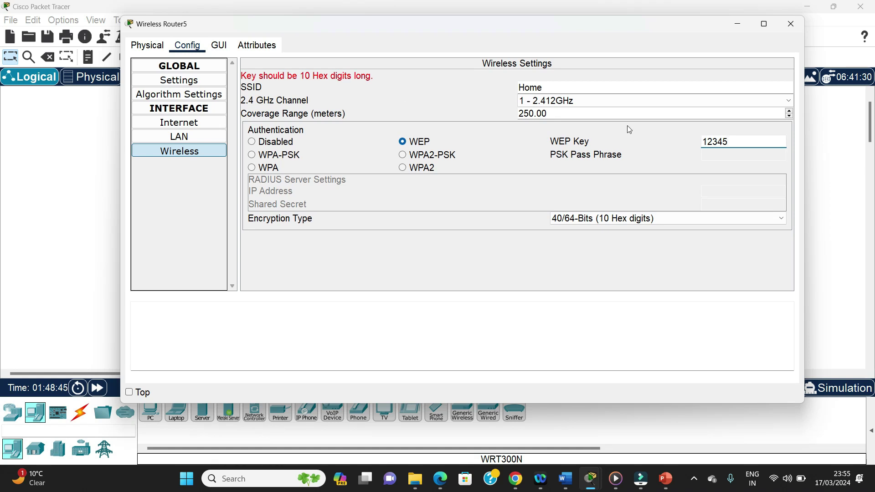
{"action": "left_click_drag", "start_coordinate": [728, 142], "coordinate": [683, 146]}
{"action": "type", "text": "1122334455"}
{"action": "left_click", "coordinate": [787, 29]}
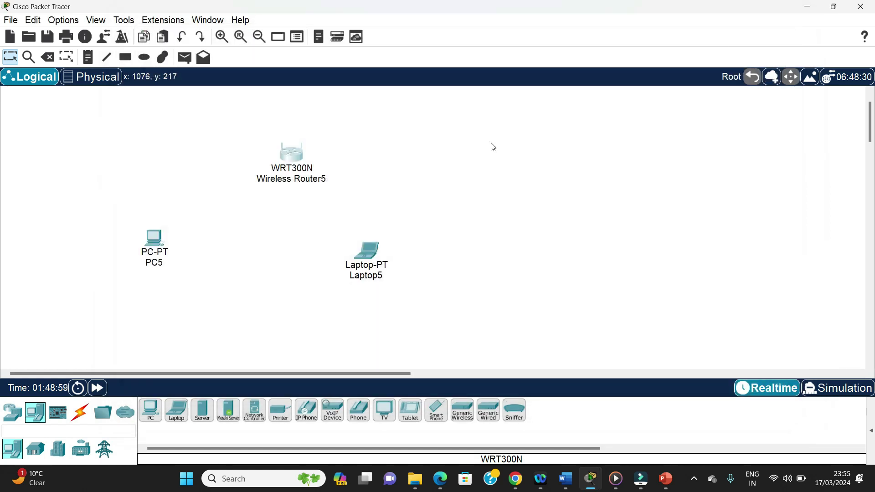
Try PC5's PC Wireless tool and dismiss the error requiring a WMP300N/WPC300N interface.
{"action": "mouse_move", "coordinate": [297, 154]}
{"action": "left_click", "coordinate": [153, 238]}
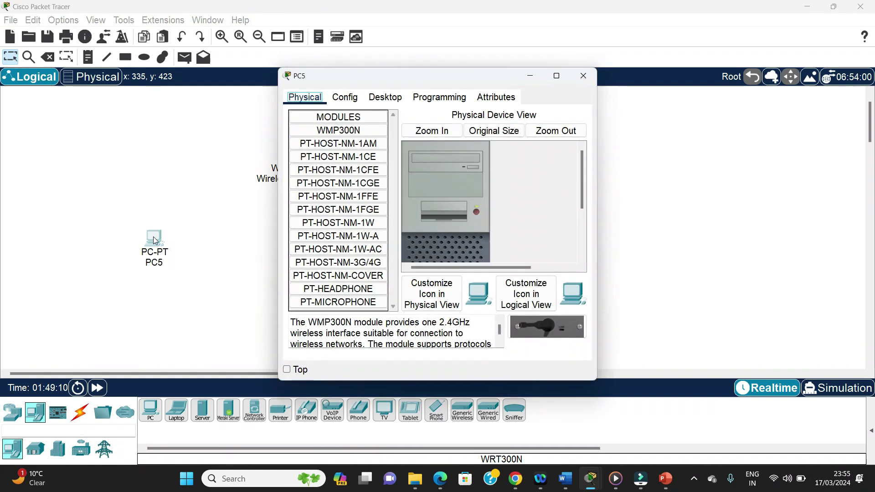
{"action": "left_click", "coordinate": [381, 101]}
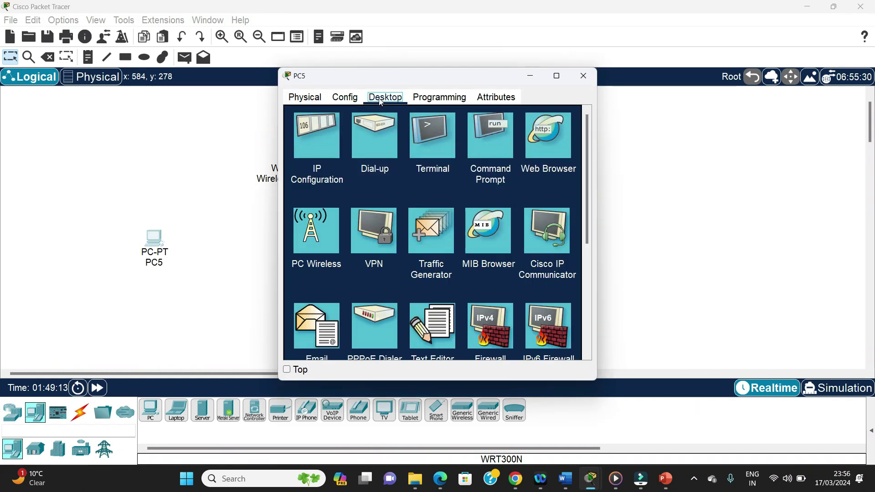
{"action": "left_click_drag", "start_coordinate": [418, 80], "coordinate": [404, 46]}
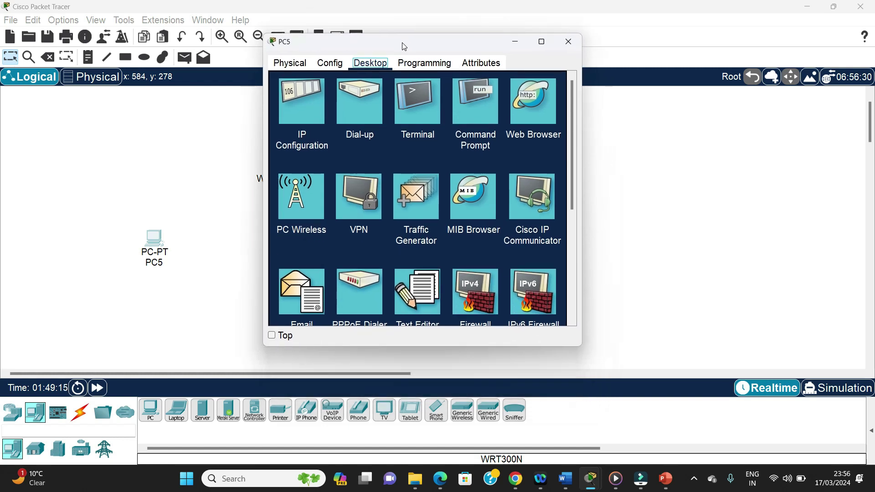
{"action": "left_click", "coordinate": [318, 196]}
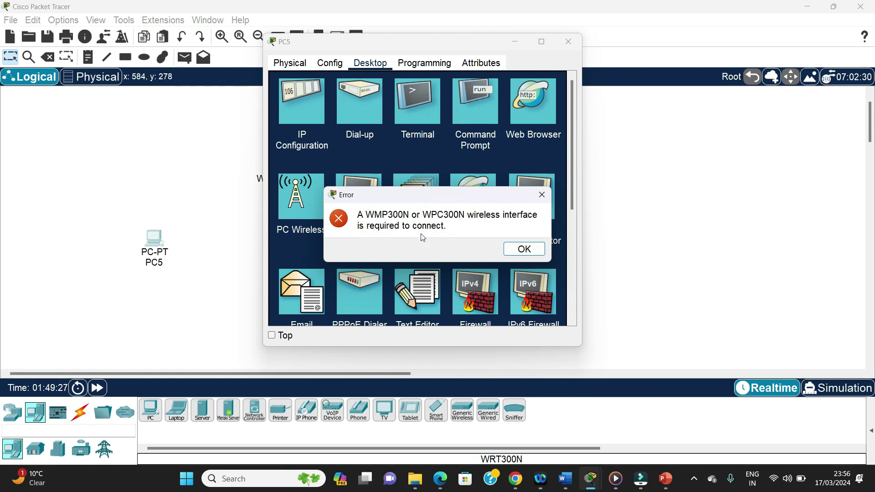
{"action": "left_click", "coordinate": [525, 248]}
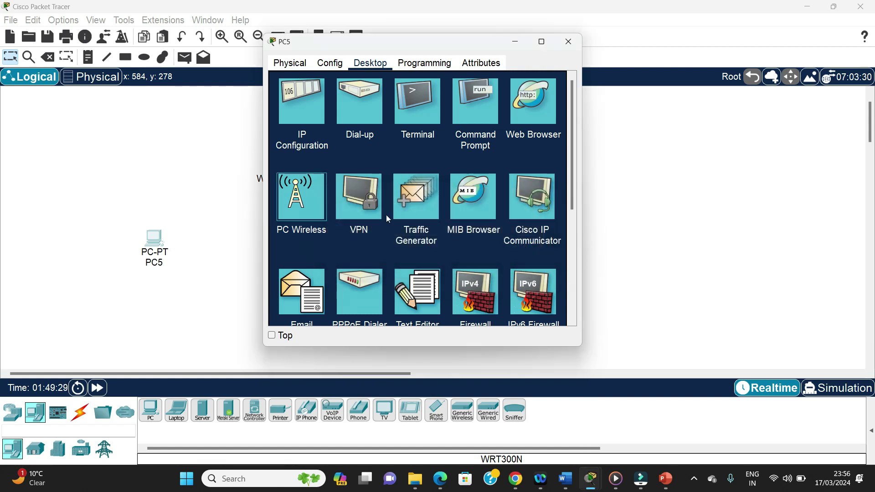
Show PC5's Physical tab with the PC image enlarged and power PC5 off.
{"action": "left_click", "coordinate": [309, 71]}
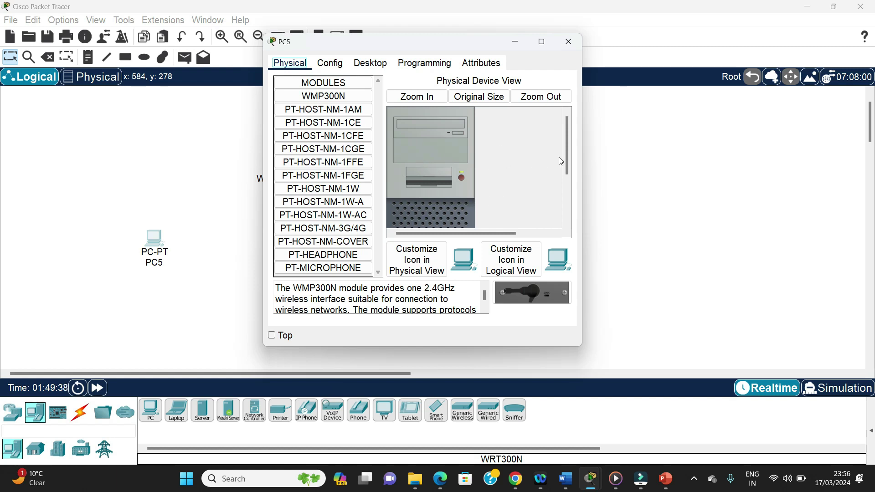
{"action": "left_click_drag", "start_coordinate": [567, 157], "coordinate": [566, 217]}
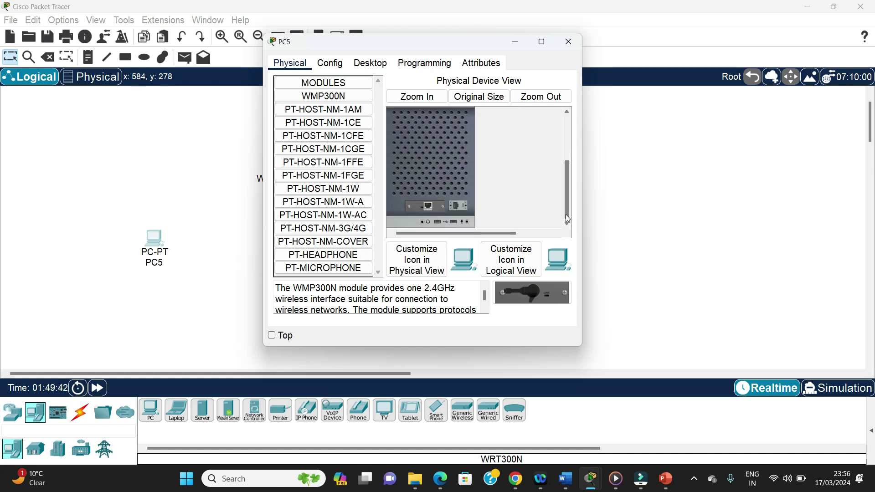
{"action": "left_click", "coordinate": [417, 96]}
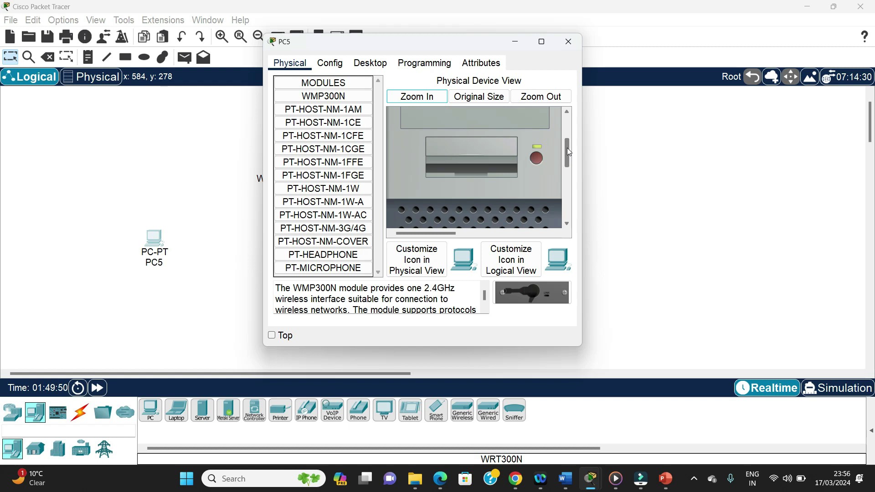
{"action": "left_click", "coordinate": [536, 158]}
{"action": "left_click_drag", "start_coordinate": [456, 233], "coordinate": [540, 237]}
{"action": "left_click_drag", "start_coordinate": [566, 160], "coordinate": [565, 207]}
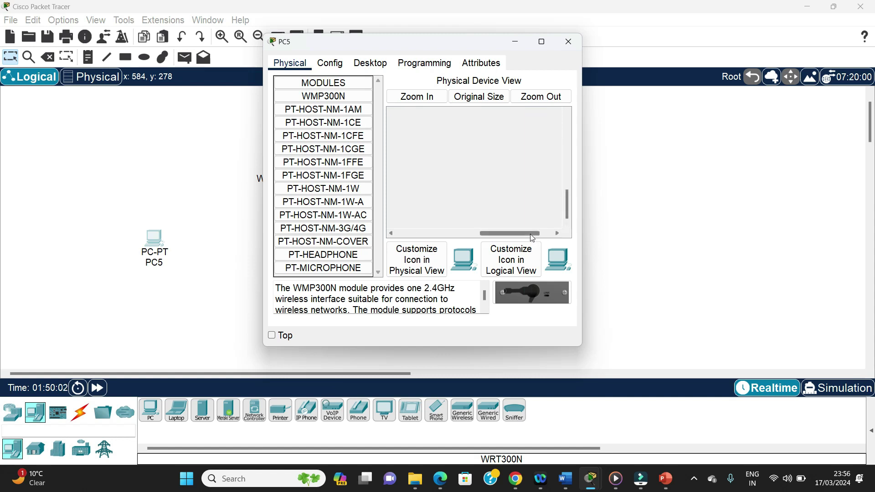
{"action": "left_click_drag", "start_coordinate": [531, 236], "coordinate": [436, 228]}
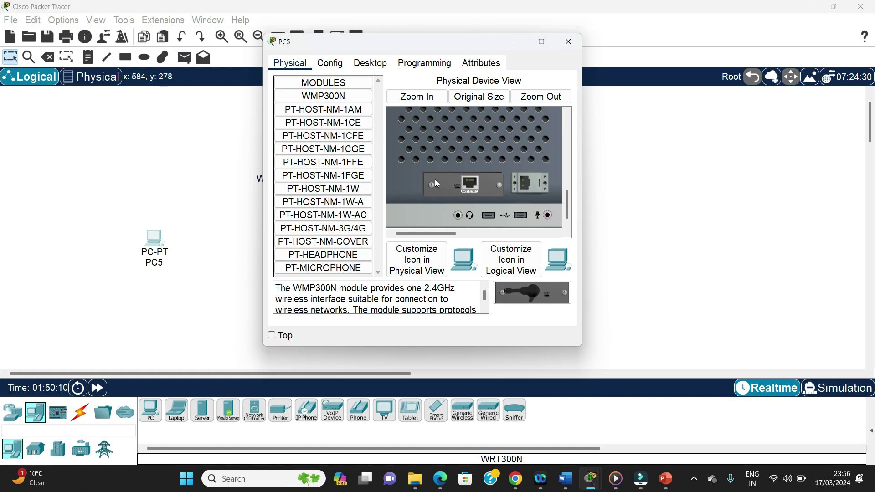
Swap PC5's Fast Ethernet card for the WMP300N wireless module and power it on.
{"action": "left_click", "coordinate": [329, 97]}
{"action": "left_click_drag", "start_coordinate": [441, 180], "coordinate": [524, 295]}
{"action": "left_click", "coordinate": [331, 108]}
{"action": "left_click", "coordinate": [324, 96]}
{"action": "left_click_drag", "start_coordinate": [323, 97], "coordinate": [457, 184]}
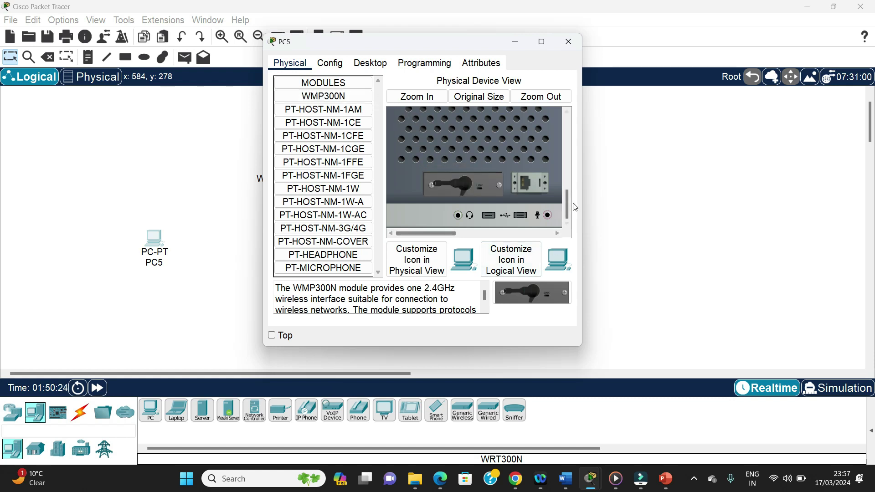
{"action": "left_click_drag", "start_coordinate": [567, 205], "coordinate": [567, 145]}
{"action": "left_click", "coordinate": [536, 202]}
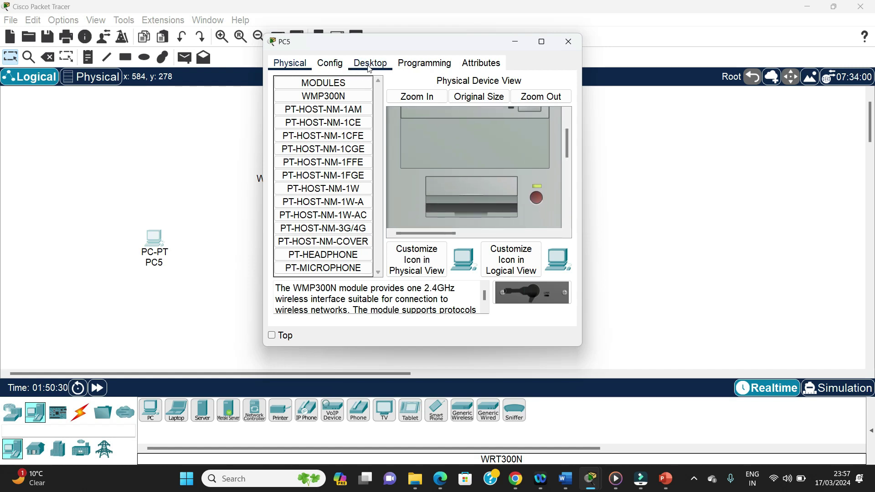
Switch PC5's IP Configuration from DHCP to Static.
{"action": "left_click", "coordinate": [372, 67]}
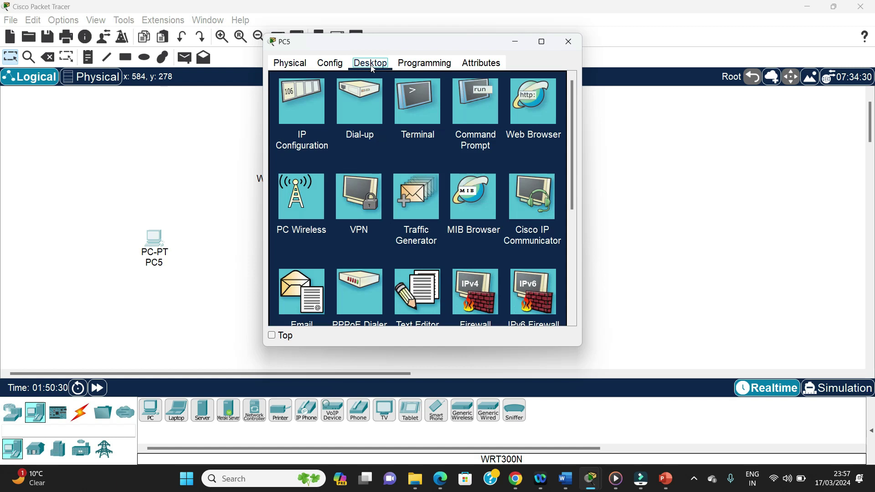
{"action": "left_click", "coordinate": [309, 120]}
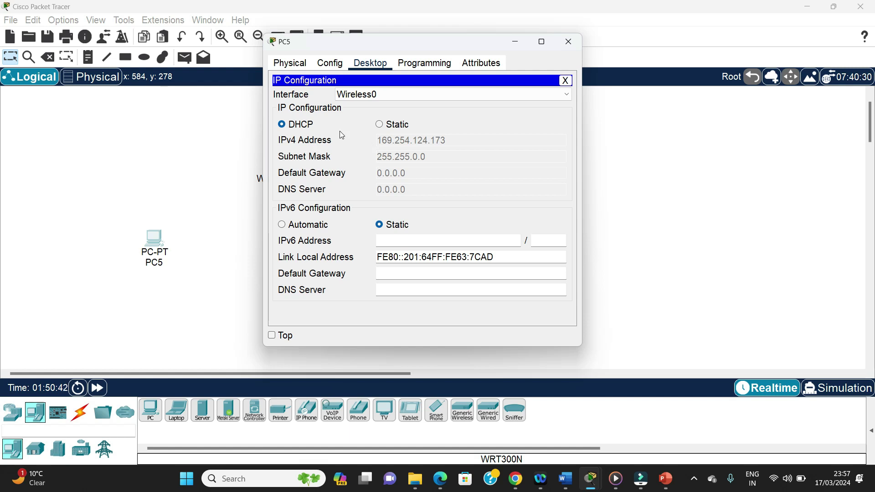
{"action": "left_click", "coordinate": [380, 124]}
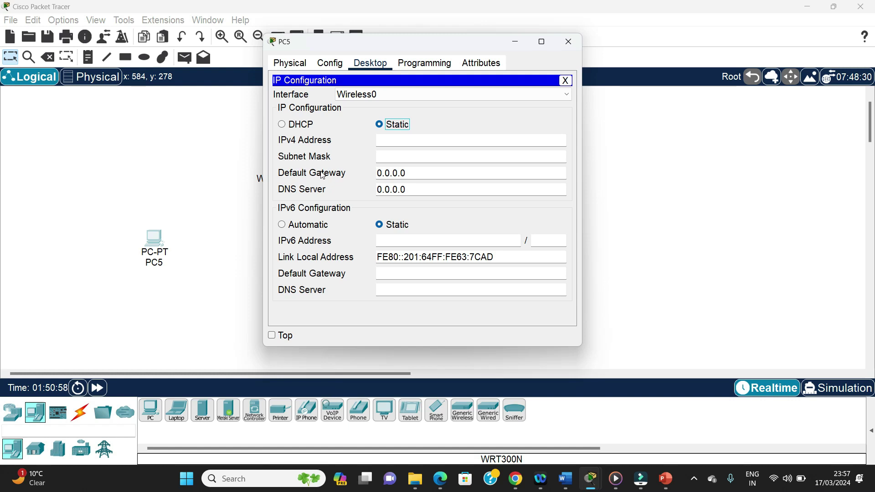
Close and reopen PC5's window to return to its Desktop applications.
{"action": "left_click_drag", "start_coordinate": [425, 45], "coordinate": [561, 140]}
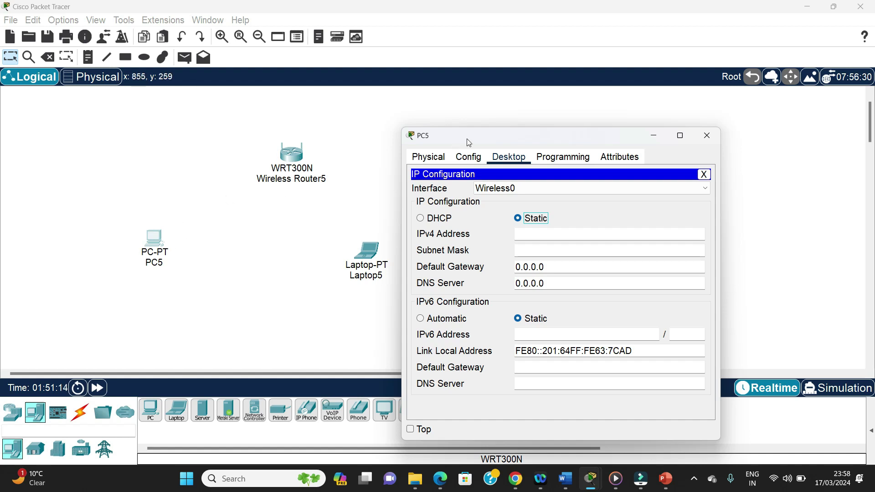
{"action": "left_click_drag", "start_coordinate": [469, 141], "coordinate": [406, 101]}
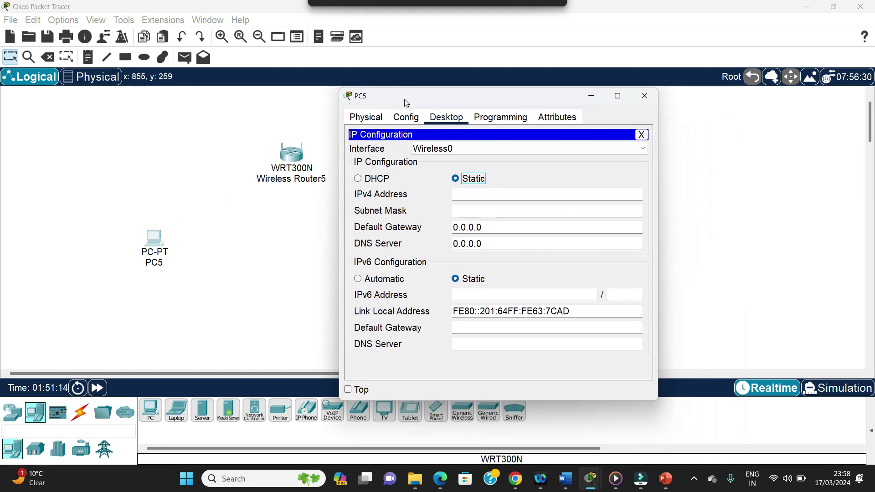
{"action": "left_click", "coordinate": [377, 120]}
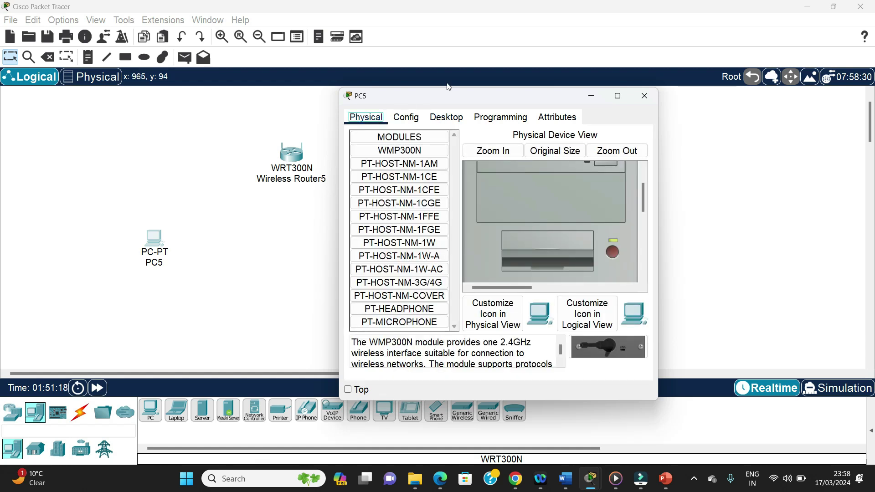
{"action": "left_click", "coordinate": [644, 101]}
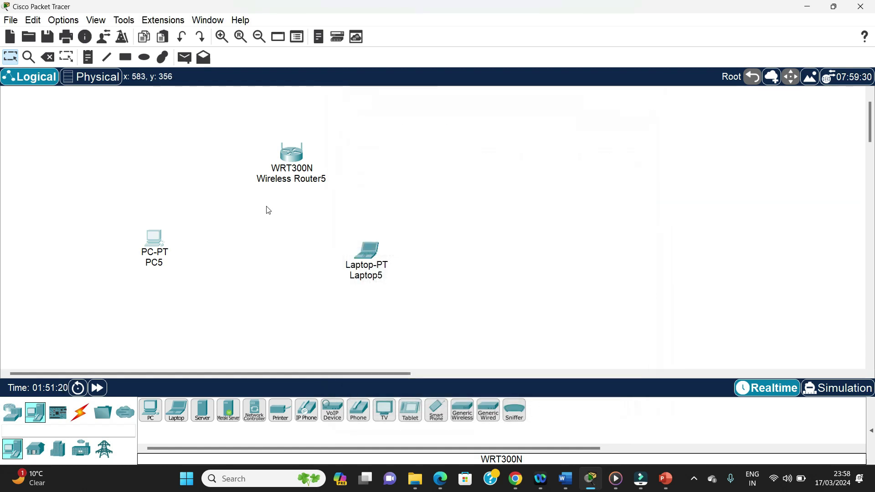
{"action": "left_click", "coordinate": [169, 236]}
{"action": "left_click", "coordinate": [389, 101]}
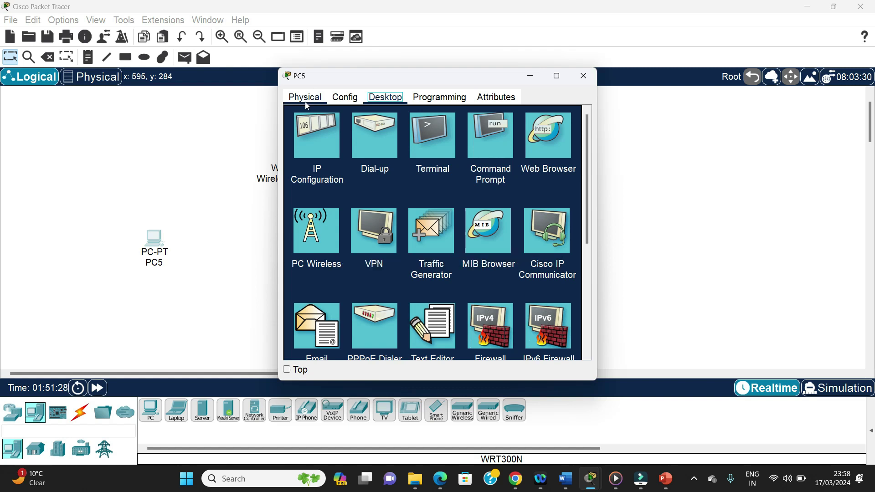
Connect PC5 to the Home network with the WEP key, check the link, and close the window.
{"action": "left_click", "coordinate": [318, 223]}
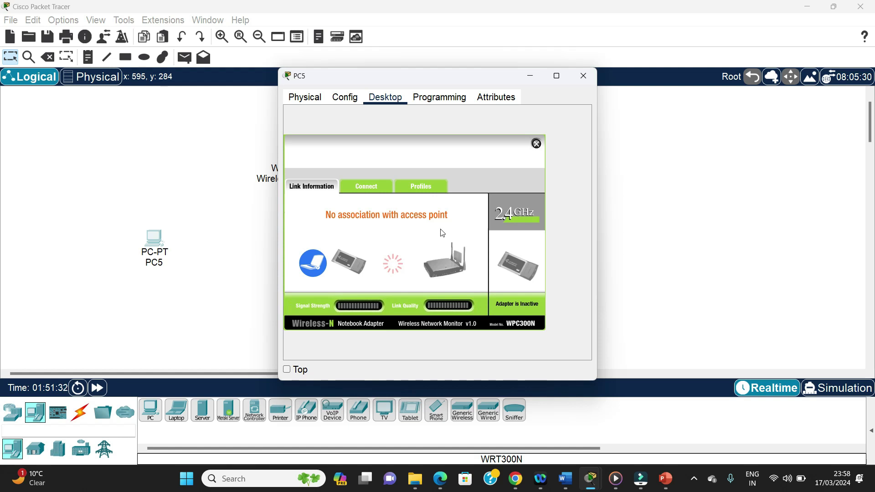
{"action": "left_click", "coordinate": [358, 189]}
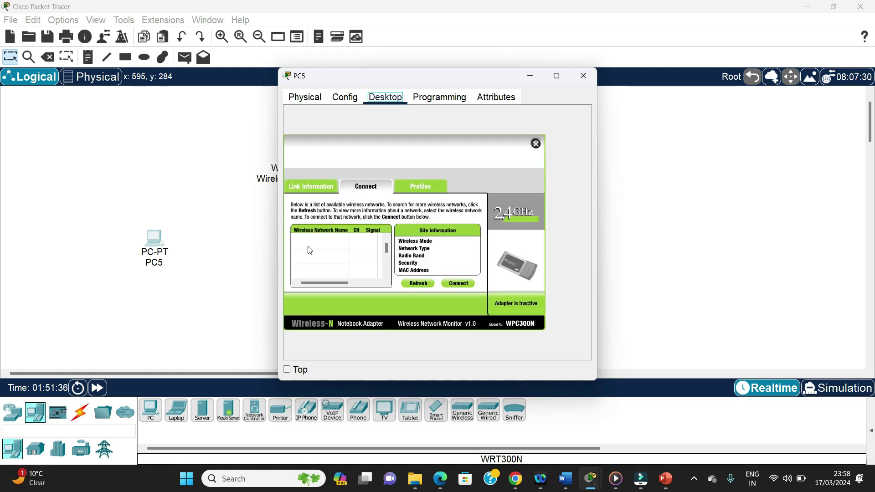
{"action": "left_click", "coordinate": [337, 244]}
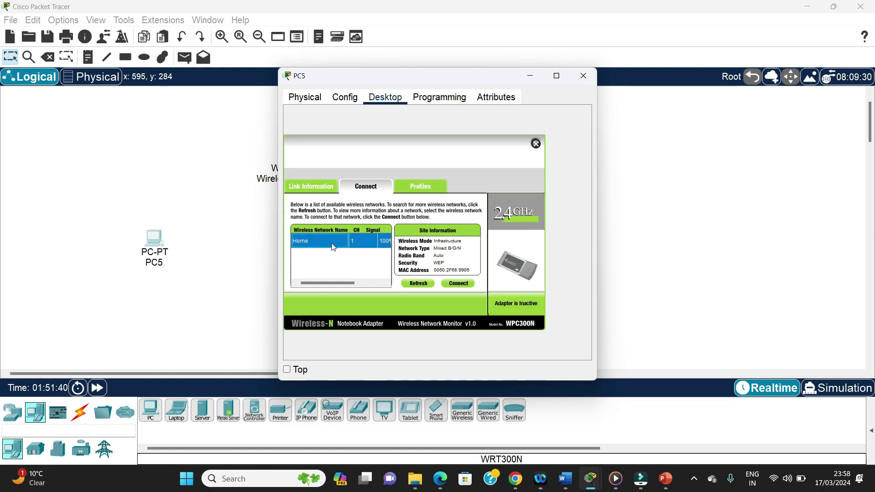
{"action": "left_click", "coordinate": [457, 283]}
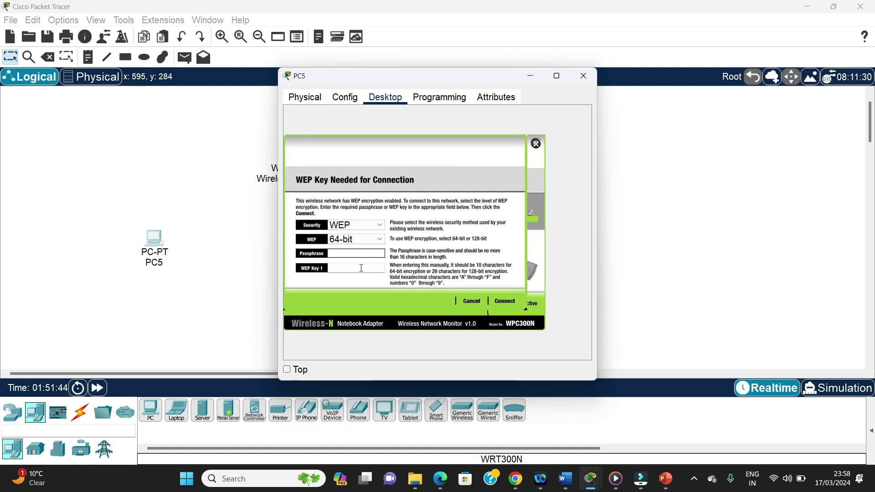
{"action": "type", "text": "11"}
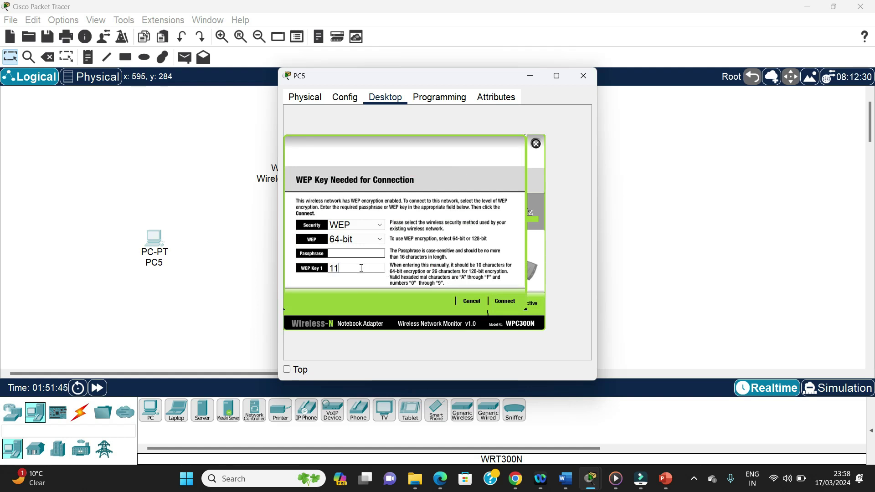
{"action": "type", "text": "22334455"}
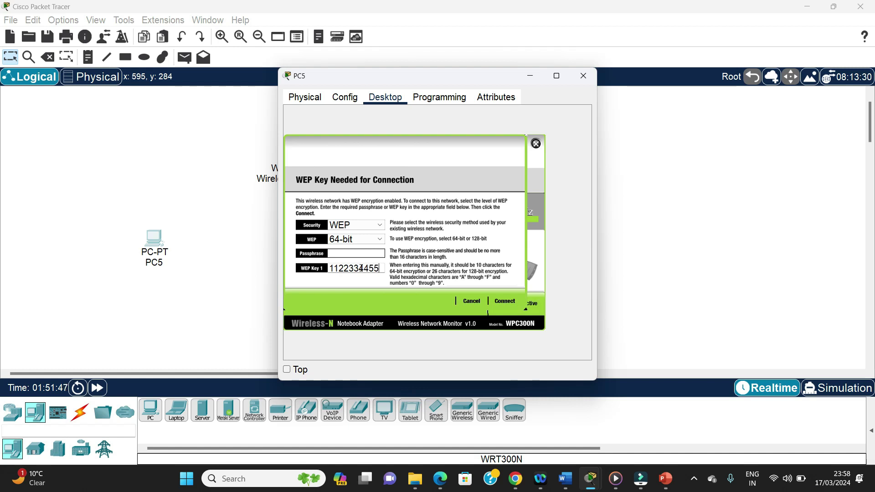
{"action": "left_click", "coordinate": [500, 298]}
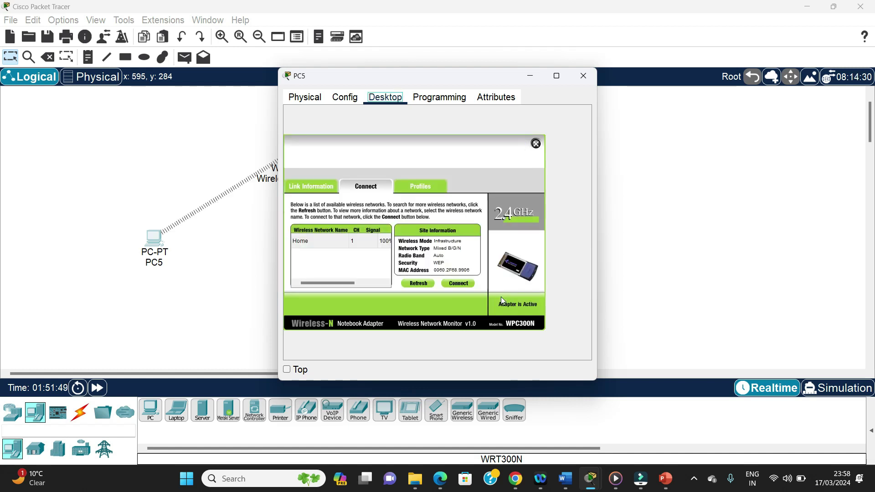
{"action": "left_click", "coordinate": [314, 189]}
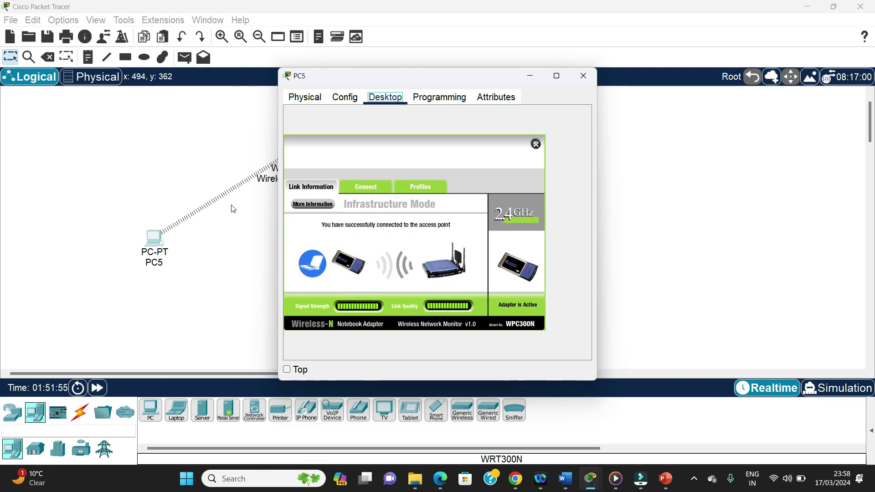
{"action": "left_click", "coordinate": [584, 80]}
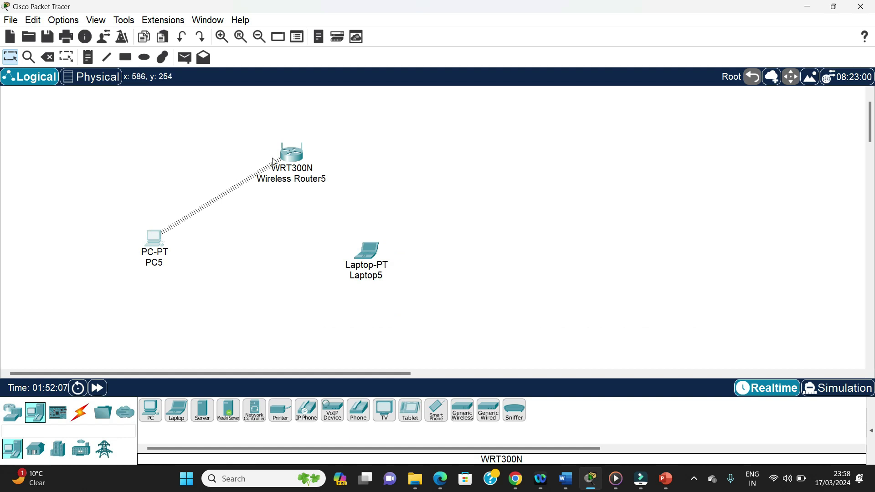
Install the WPC300N wireless card in Laptop5, power it on, and show its Desktop tools.
{"action": "mouse_move", "coordinate": [287, 164]}
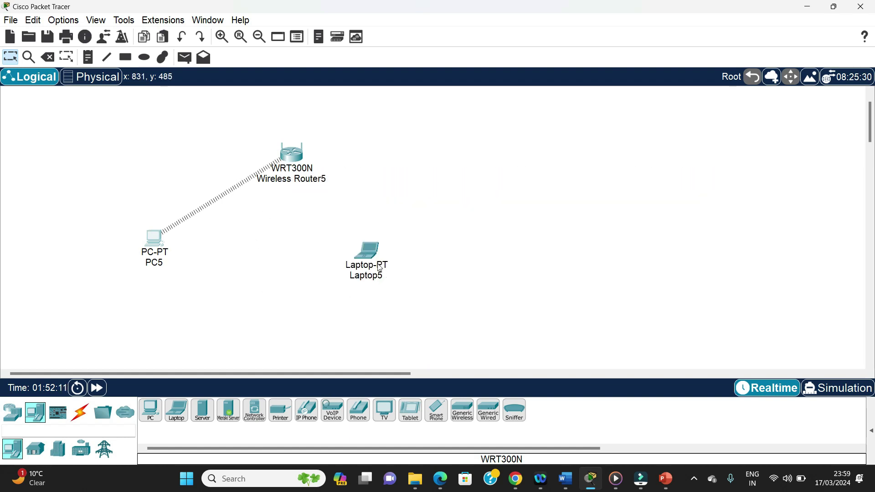
{"action": "left_click", "coordinate": [372, 260]}
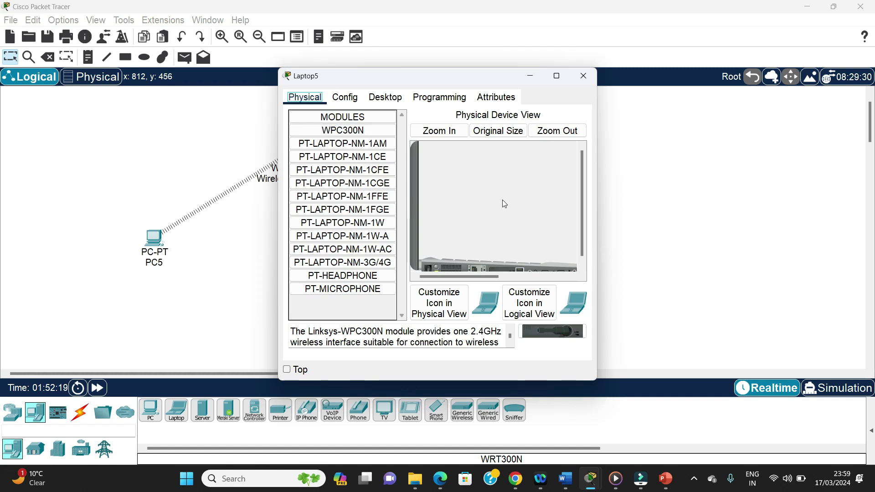
{"action": "left_click", "coordinate": [451, 132]}
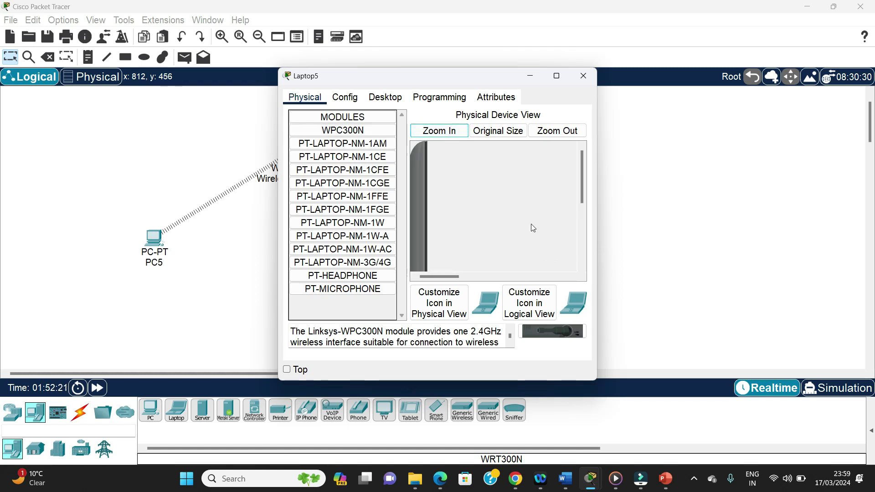
{"action": "left_click_drag", "start_coordinate": [458, 276], "coordinate": [424, 276]}
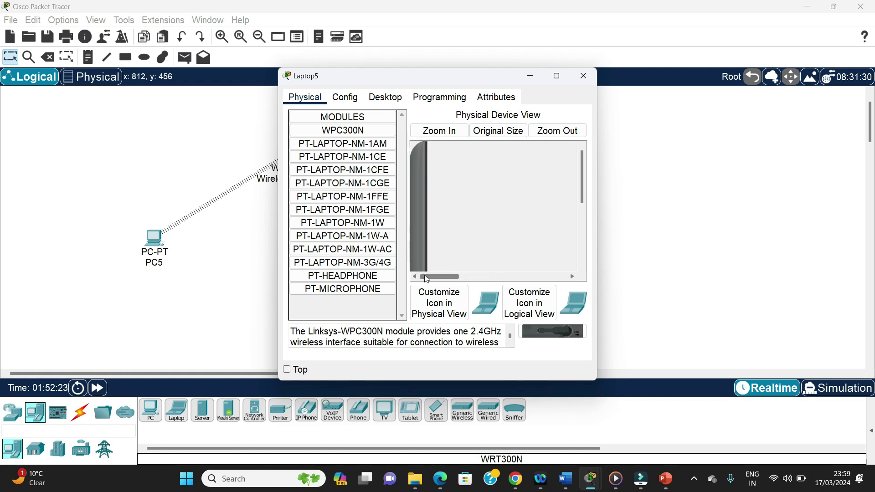
{"action": "left_click_drag", "start_coordinate": [581, 195], "coordinate": [581, 272]}
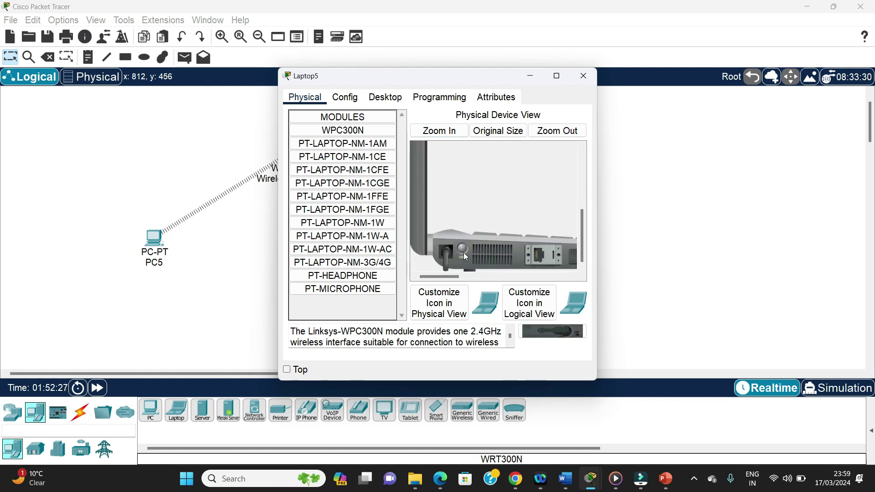
{"action": "left_click_drag", "start_coordinate": [456, 274], "coordinate": [543, 332]}
{"action": "left_click_drag", "start_coordinate": [348, 133], "coordinate": [444, 253]}
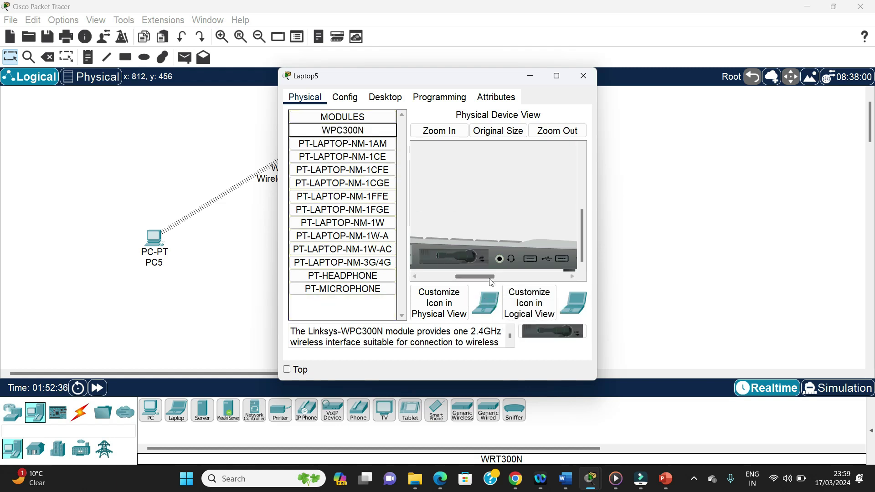
{"action": "left_click_drag", "start_coordinate": [490, 279], "coordinate": [455, 278]}
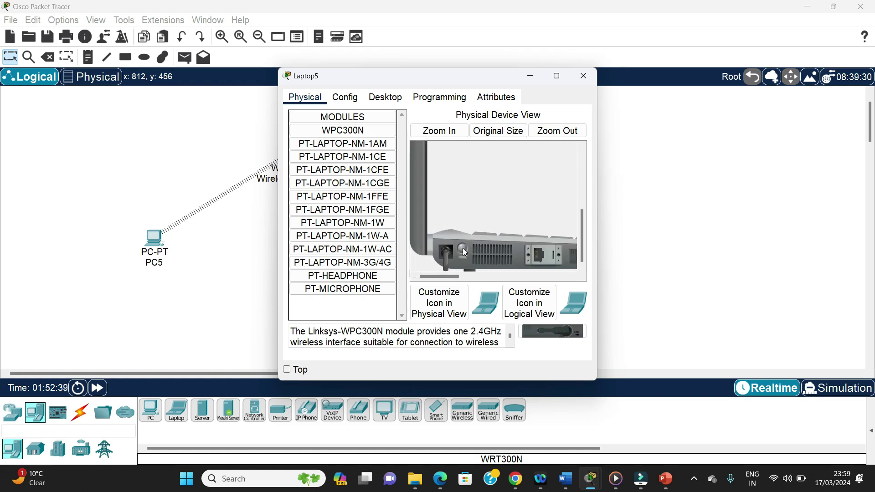
{"action": "left_click_drag", "start_coordinate": [581, 233], "coordinate": [581, 175]}
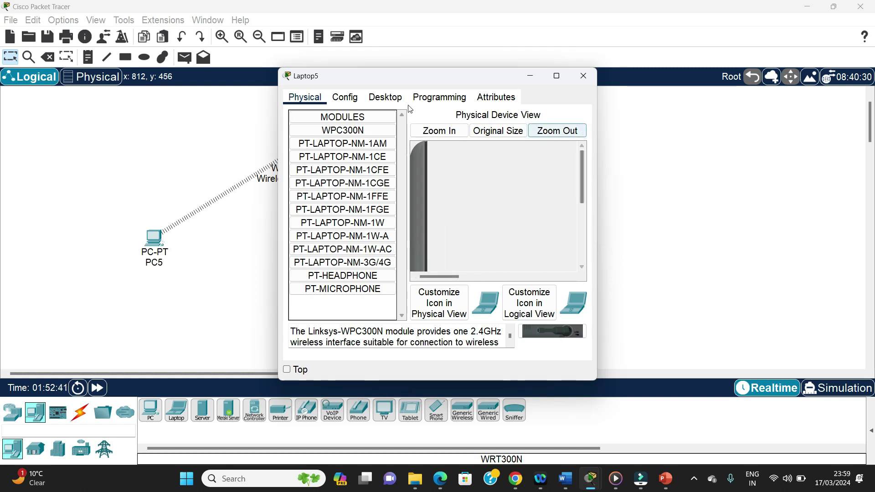
{"action": "left_click", "coordinate": [388, 101]}
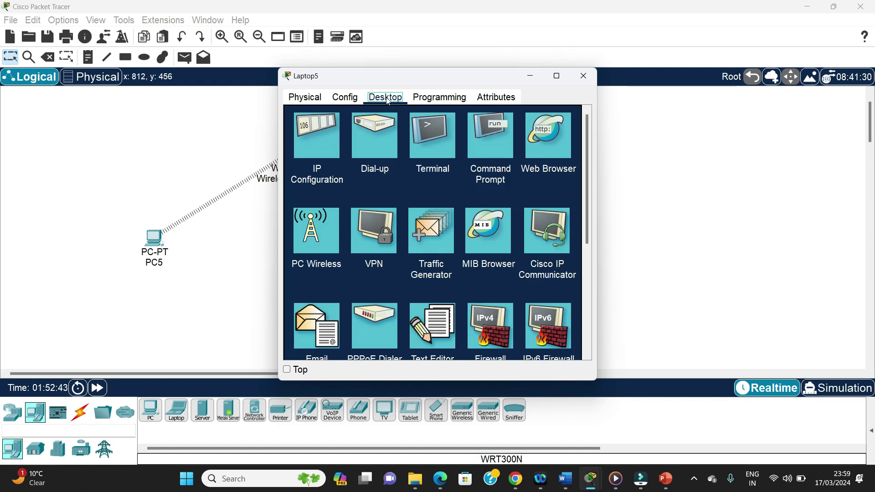
Attempt to join Laptop5 to the Home network with a mistyped WEP key, then check link status.
{"action": "left_click", "coordinate": [327, 230]}
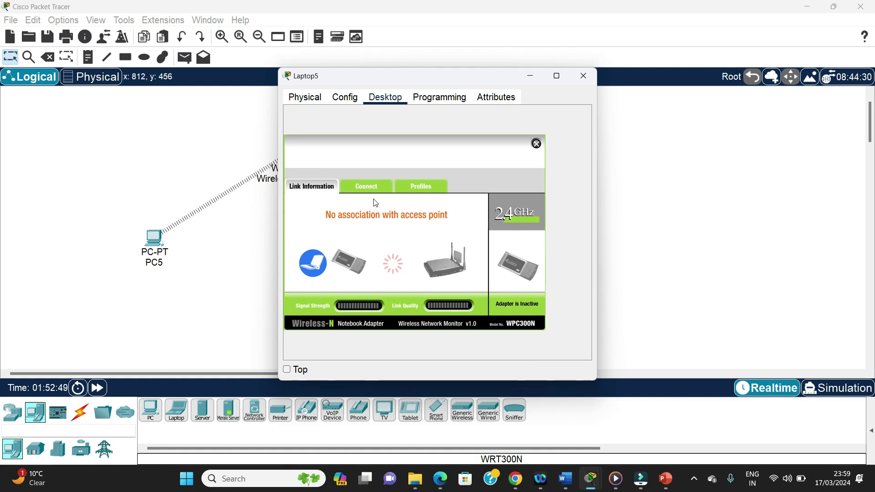
{"action": "left_click", "coordinate": [370, 190]}
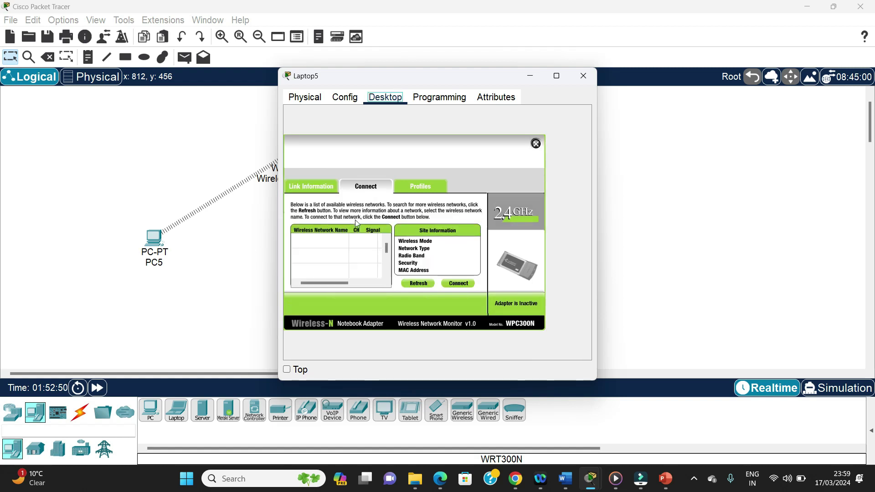
{"action": "left_click", "coordinate": [333, 240]}
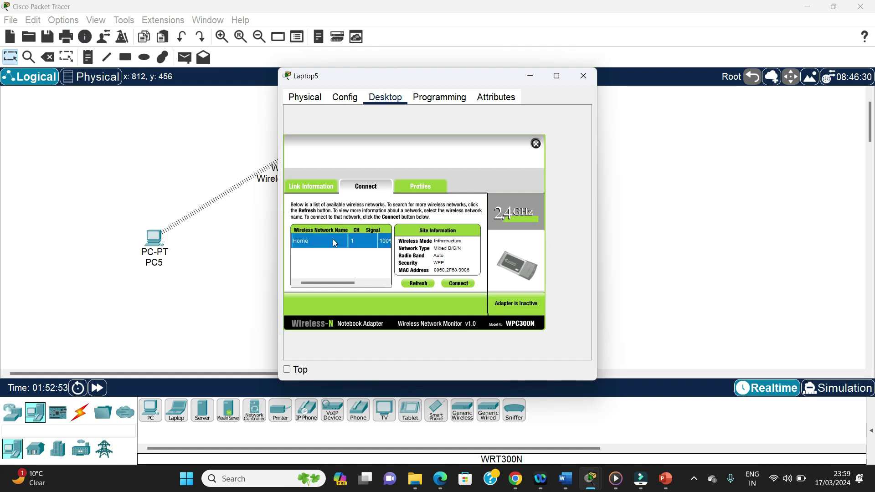
{"action": "left_click", "coordinate": [458, 284]}
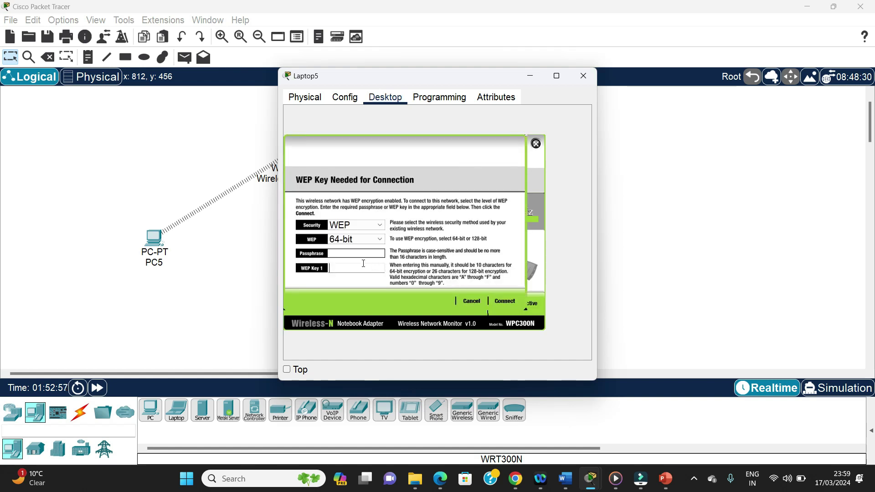
{"action": "type", "text": "112233445"}
{"action": "left_click", "coordinate": [473, 301]}
{"action": "left_click", "coordinate": [325, 191]}
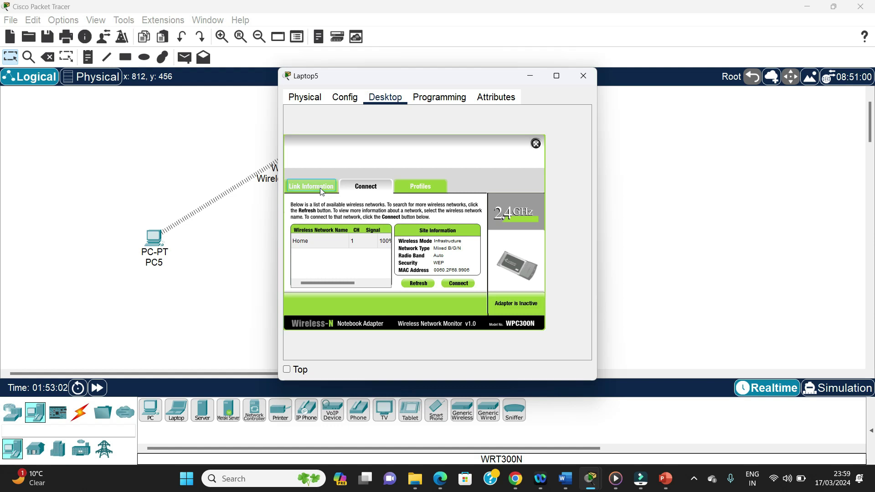
Reconnect Laptop5 to Home with the correct WEP key, confirm association, and close its window.
{"action": "left_click", "coordinate": [370, 189]}
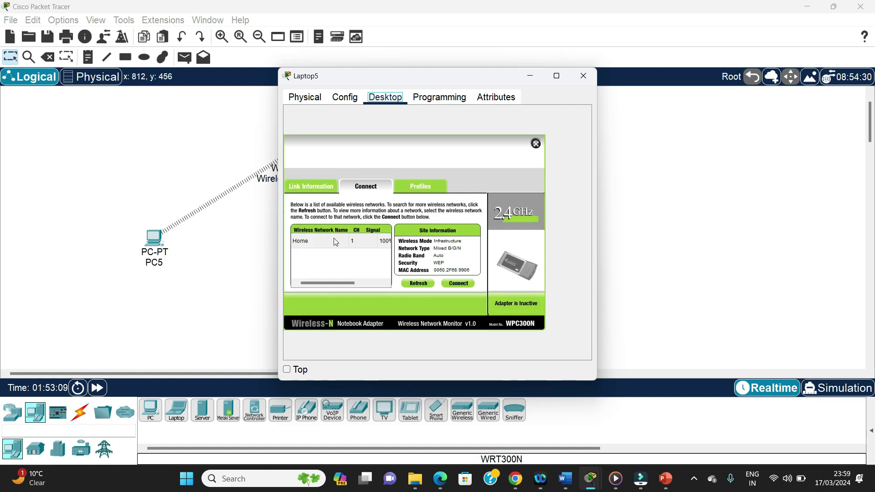
{"action": "left_click", "coordinate": [334, 241]}
{"action": "left_click", "coordinate": [459, 284]}
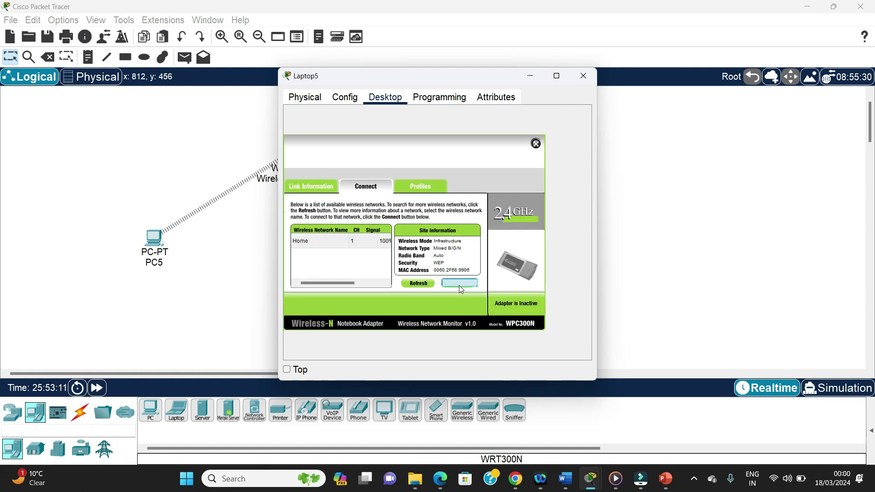
{"action": "left_click", "coordinate": [359, 272]}
{"action": "type", "text": "1122334455"}
{"action": "left_click", "coordinate": [503, 301]}
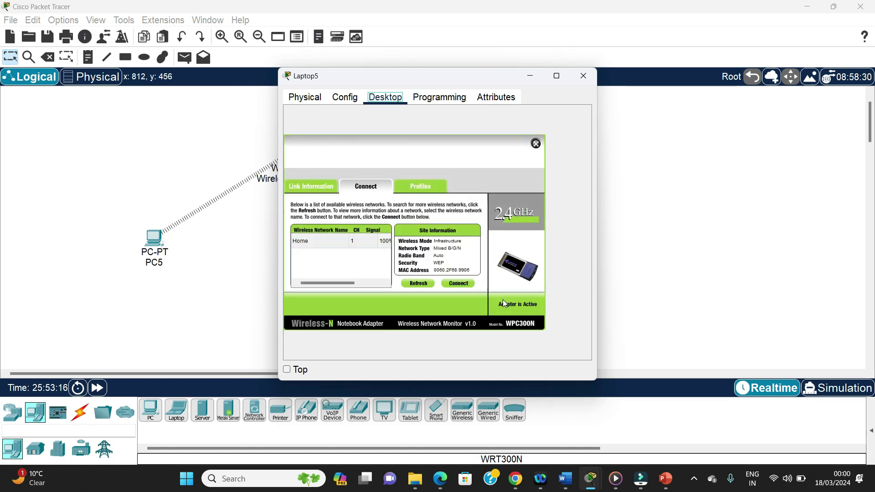
{"action": "left_click", "coordinate": [317, 188]}
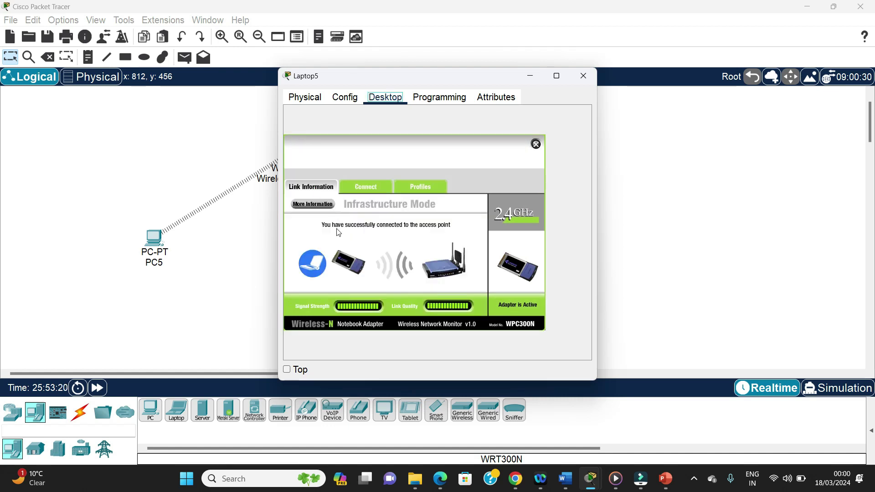
{"action": "left_click_drag", "start_coordinate": [407, 83], "coordinate": [565, 104]}
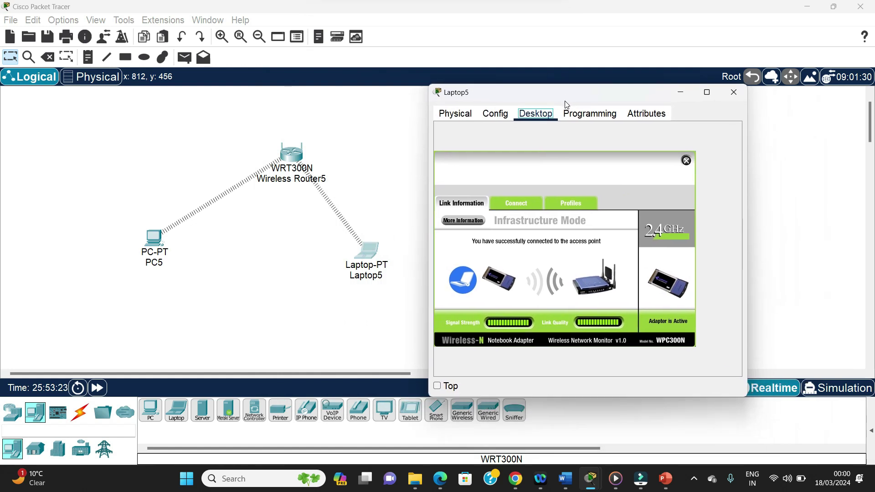
{"action": "left_click", "coordinate": [733, 93]}
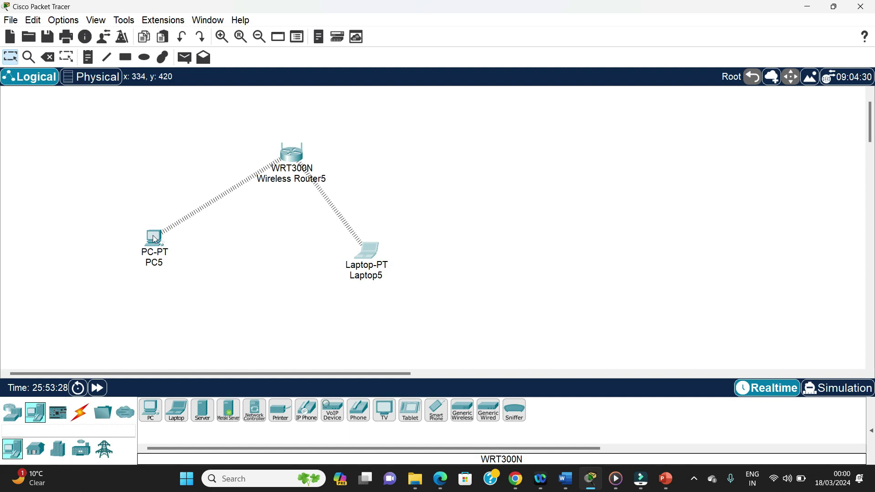
{"action": "mouse_move", "coordinate": [153, 237]}
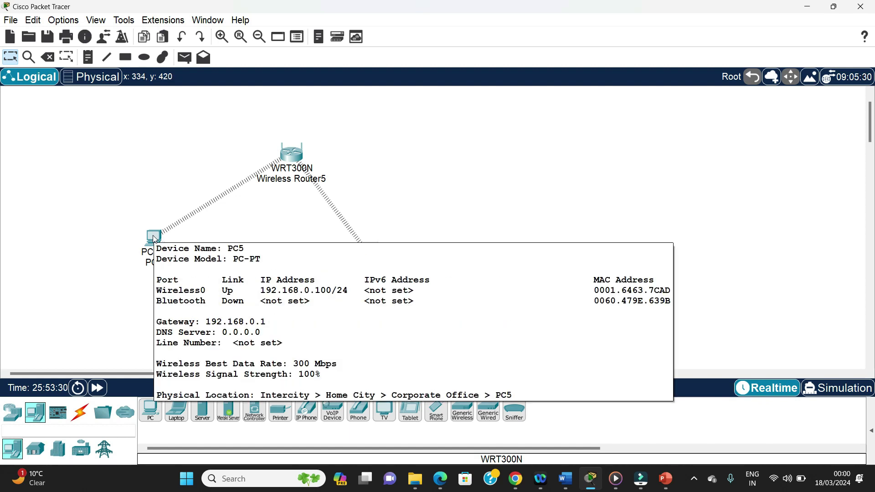
{"action": "left_click", "coordinate": [154, 238]}
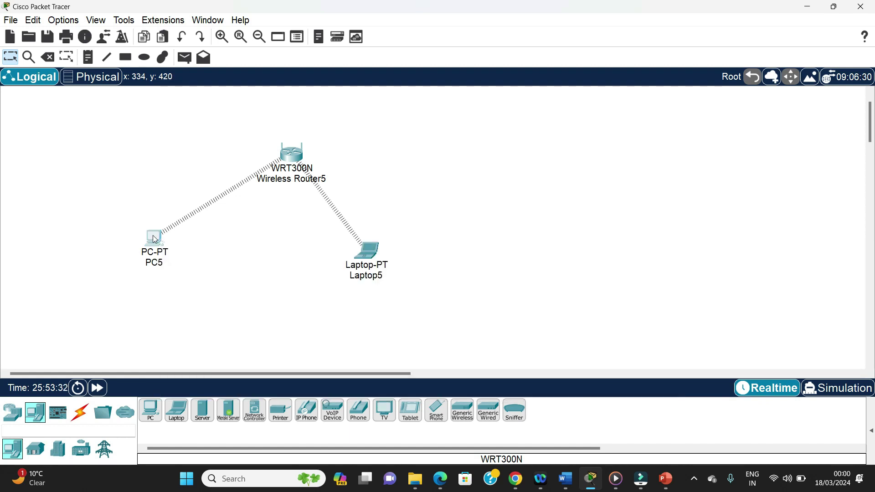
{"action": "left_click", "coordinate": [302, 144]}
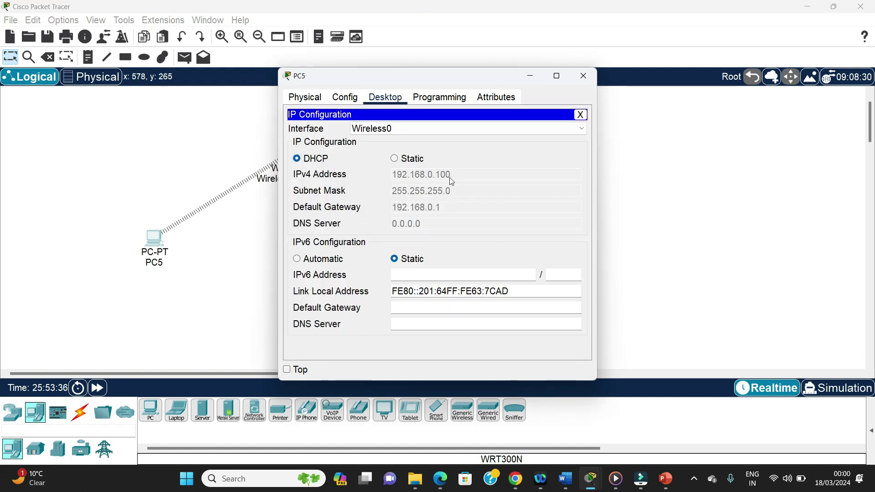
{"action": "left_click_drag", "start_coordinate": [451, 81], "coordinate": [598, 64]}
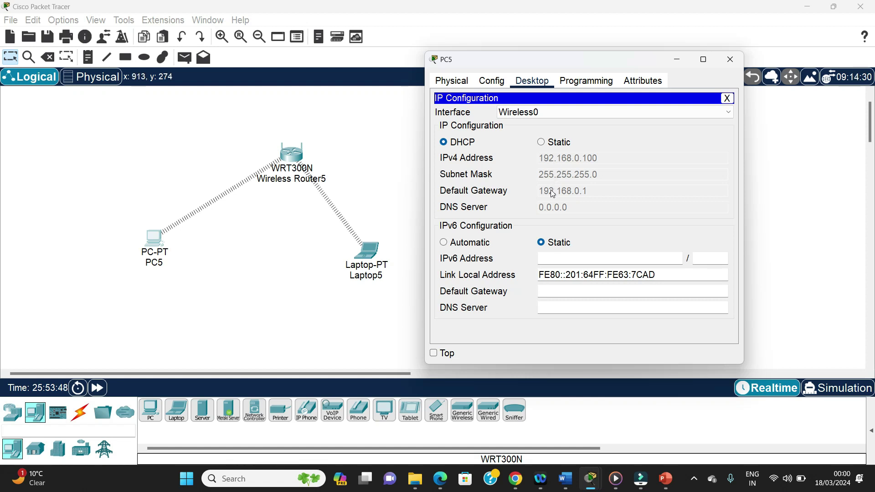
{"action": "left_click", "coordinate": [729, 60]}
{"action": "mouse_move", "coordinate": [381, 269]}
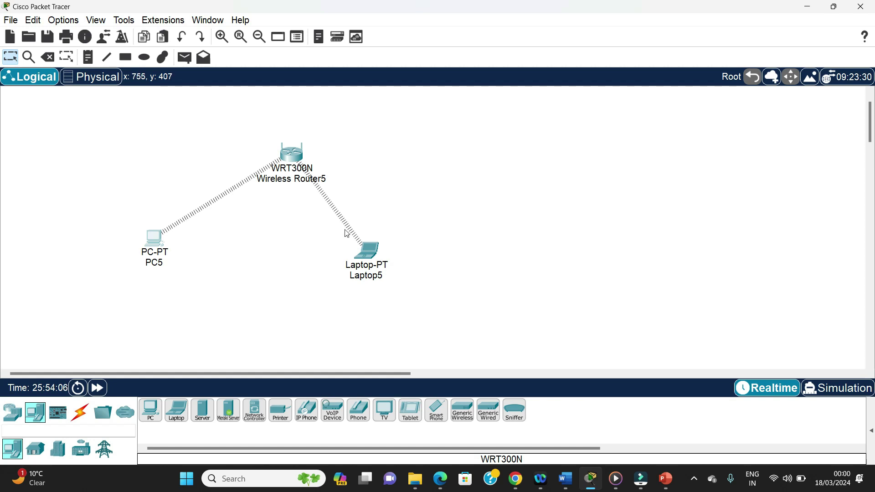
{"action": "left_click", "coordinate": [158, 237]}
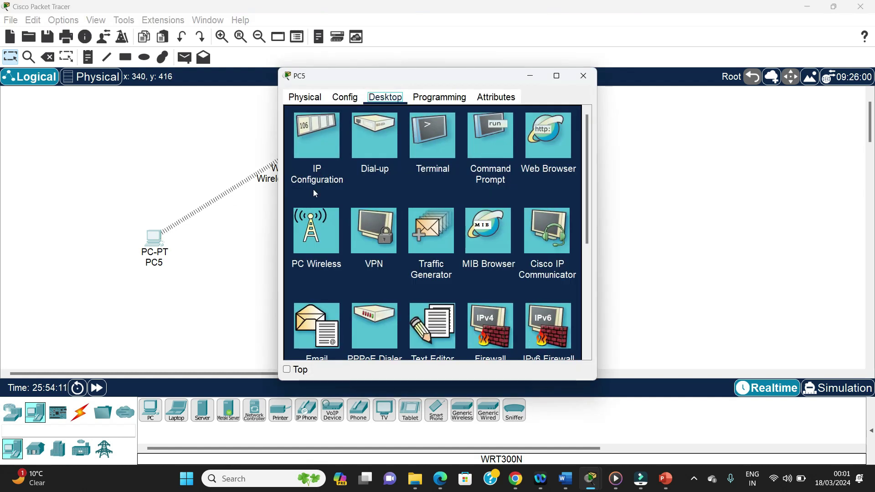
From PC5's Command Prompt, run ping 192.168.0.101 and confirm four replies with 0% loss.
{"action": "left_click", "coordinate": [491, 147]}
{"action": "type", "text": "ping"}
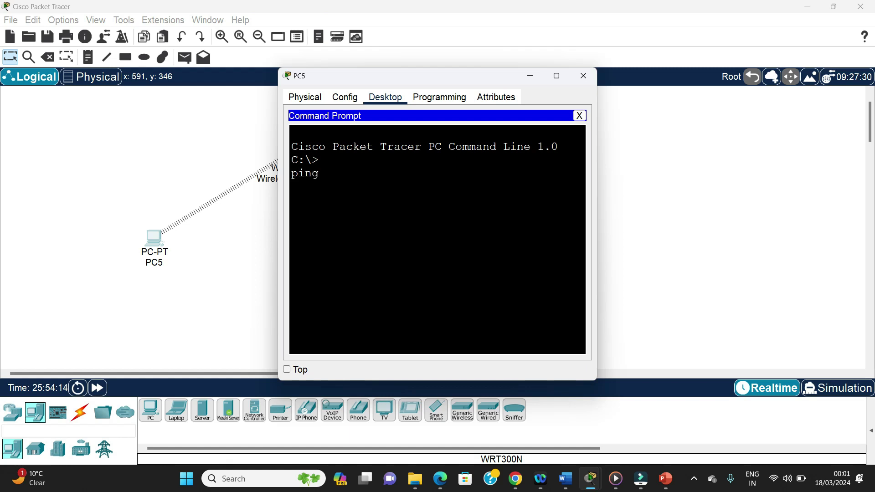
{"action": "type", "text": " 192.168.0.101"}
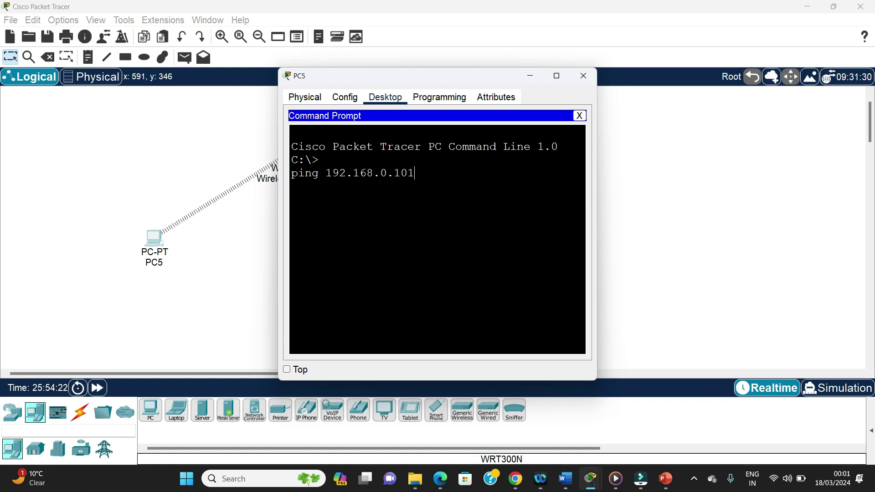
{"action": "key", "text": "Return"}
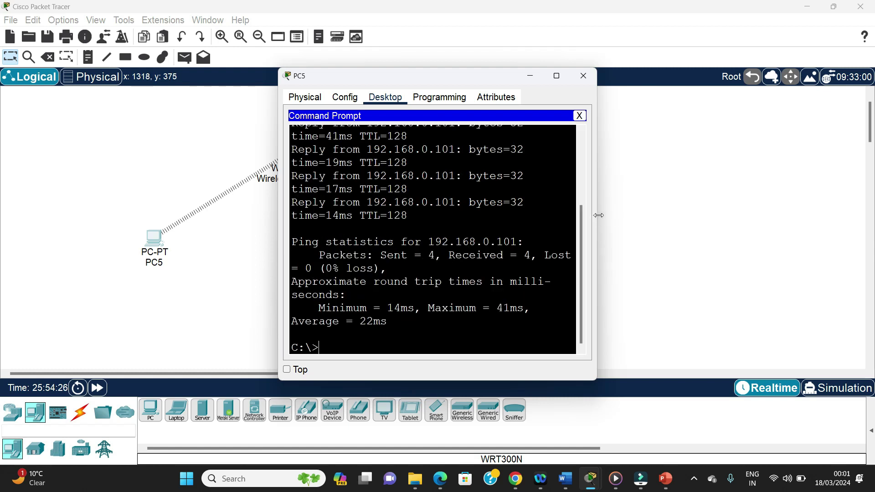
{"action": "left_click_drag", "start_coordinate": [598, 215], "coordinate": [678, 215]}
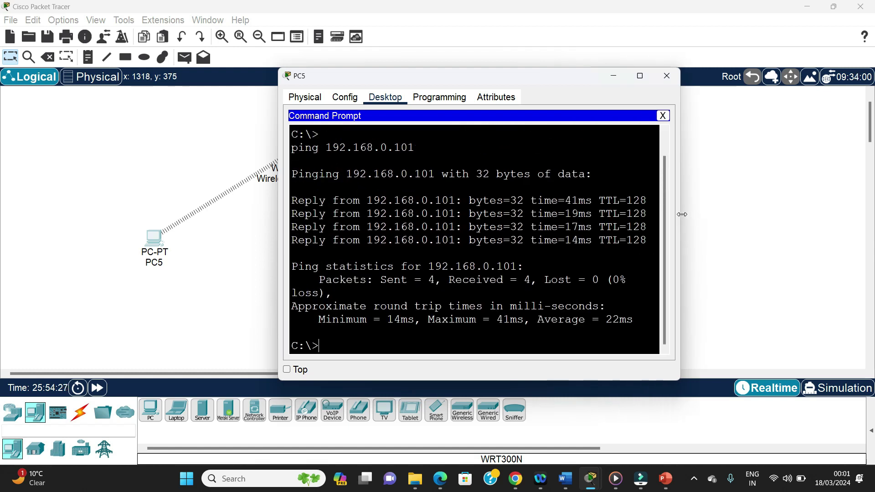
{"action": "left_click", "coordinate": [251, 276]}
From Laptop5's Command Prompt, run ping 192.168.0.100, confirm 4 of 4 replies, and close the window.
{"action": "left_click", "coordinate": [367, 250]}
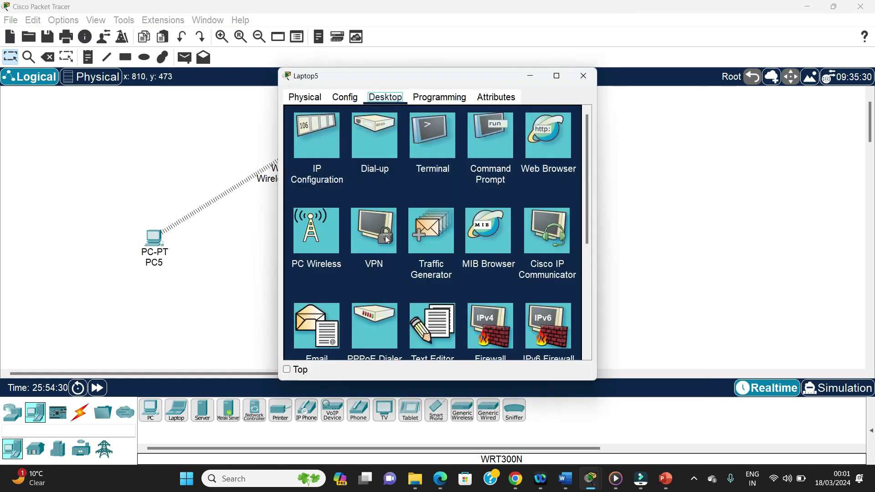
{"action": "left_click", "coordinate": [483, 145]}
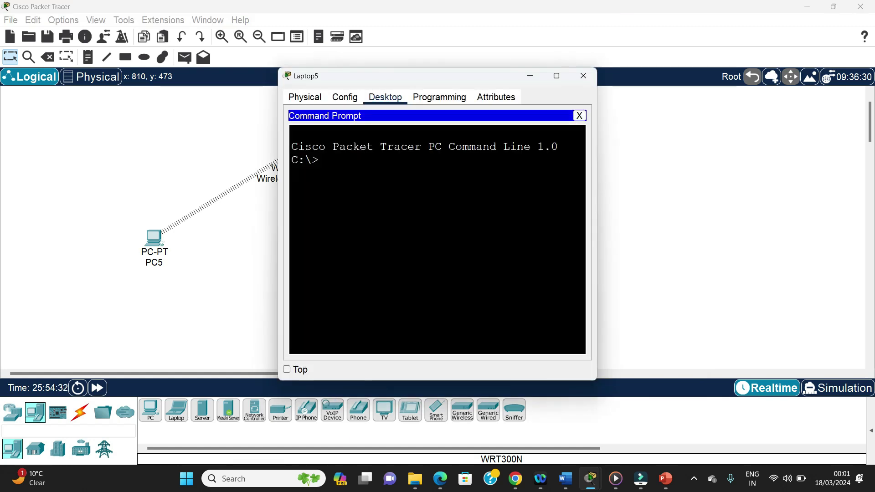
{"action": "type", "text": "ping 192.1"}
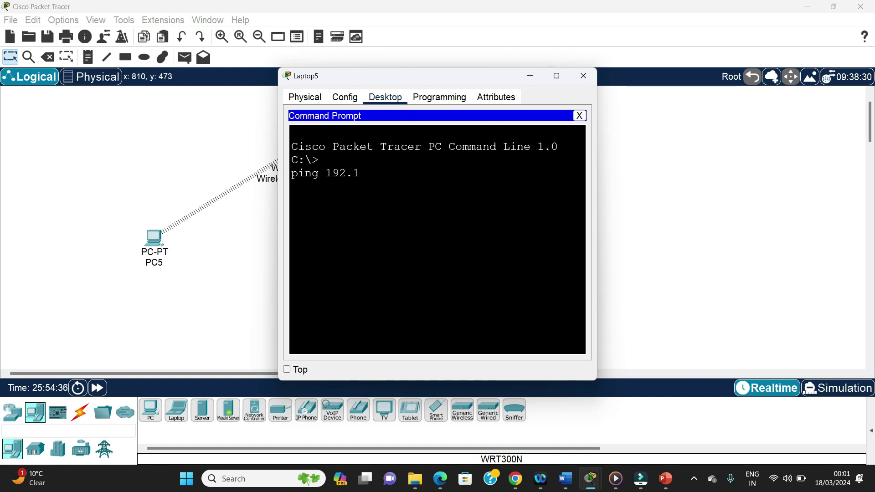
{"action": "type", "text": "68.0.100"}
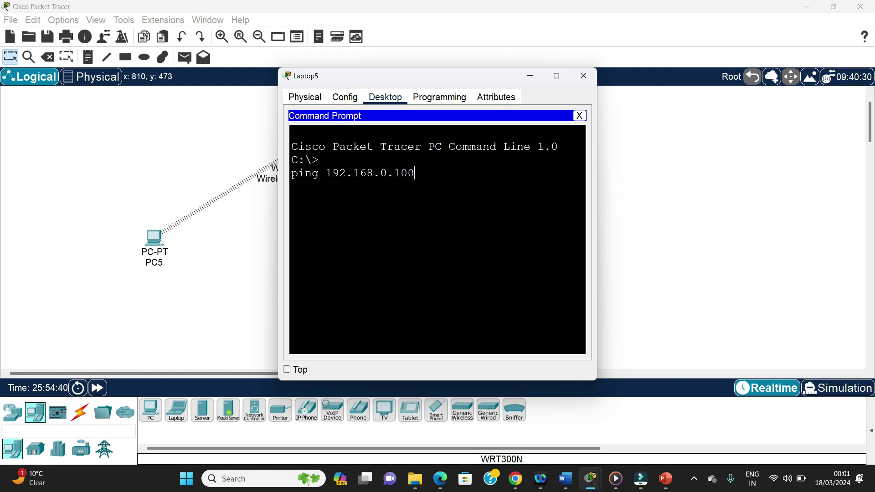
{"action": "key", "text": "Return"}
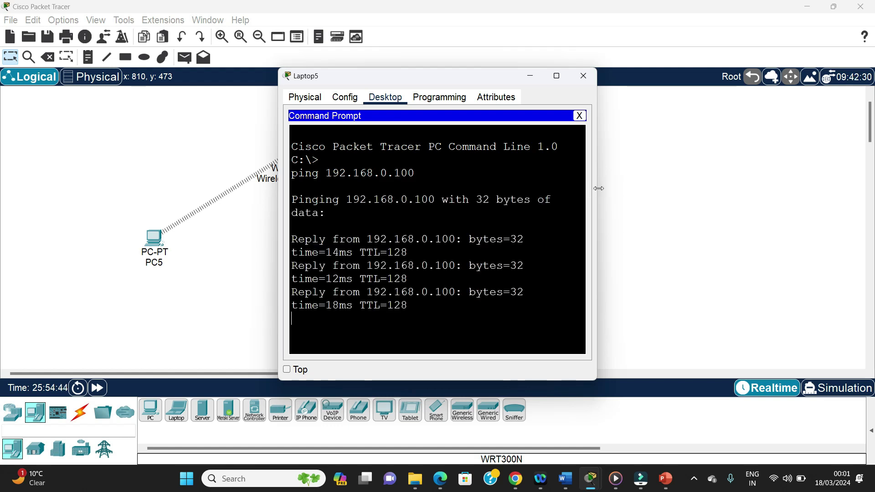
{"action": "left_click_drag", "start_coordinate": [598, 188], "coordinate": [720, 210]}
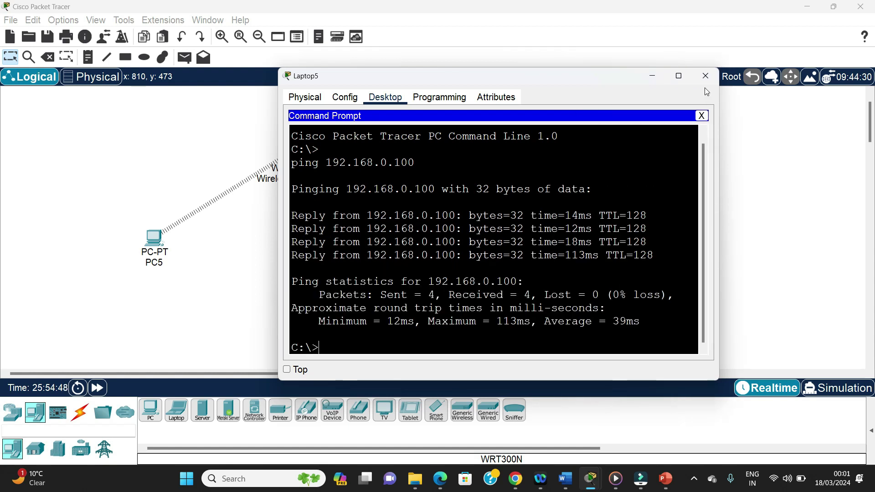
{"action": "left_click", "coordinate": [706, 76]}
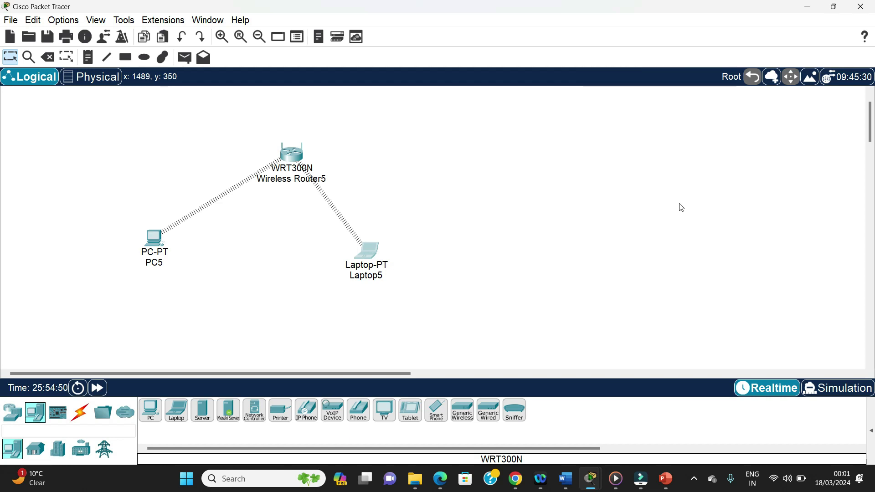